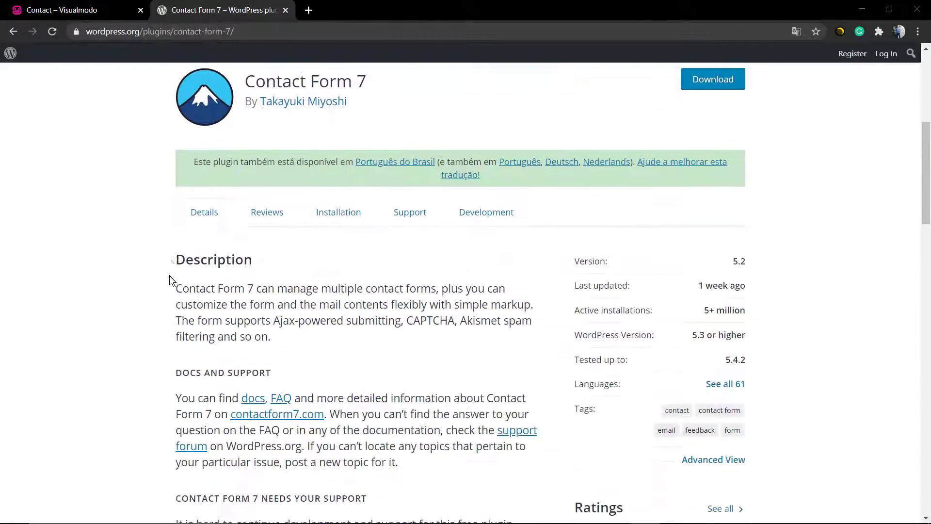
Step: Scroll through the open page to review its content
{"action": "scroll", "coordinate": [170, 280], "scroll_direction": "down", "scroll_amount": 4}
{"action": "scroll", "coordinate": [170, 280], "scroll_direction": "down", "scroll_amount": 1}
{"action": "scroll", "coordinate": [170, 280], "scroll_direction": "down", "scroll_amount": 5}
{"action": "scroll", "coordinate": [172, 277], "scroll_direction": "down", "scroll_amount": 4}
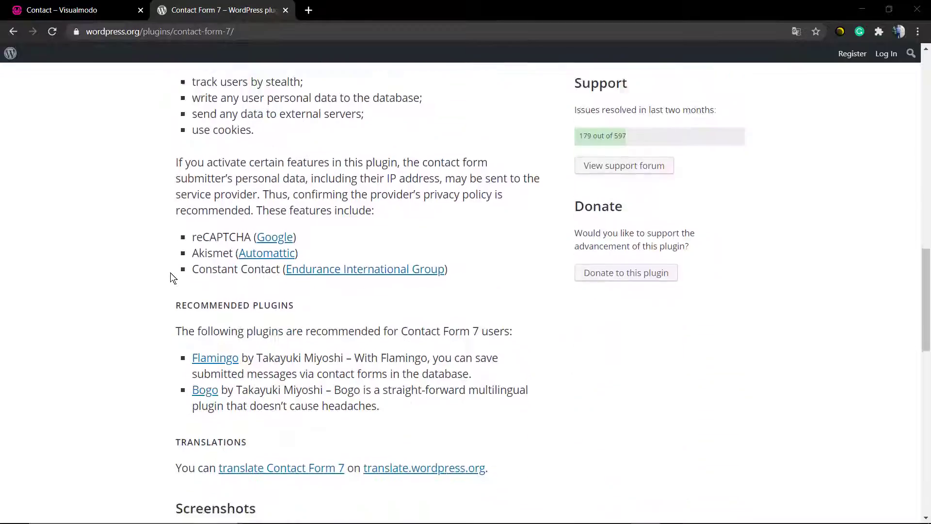
{"action": "scroll", "coordinate": [173, 277], "scroll_direction": "down", "scroll_amount": 4}
{"action": "scroll", "coordinate": [174, 278], "scroll_direction": "down", "scroll_amount": 2}
{"action": "scroll", "coordinate": [174, 279], "scroll_direction": "down", "scroll_amount": 2}
{"action": "scroll", "coordinate": [175, 280], "scroll_direction": "down", "scroll_amount": 1}
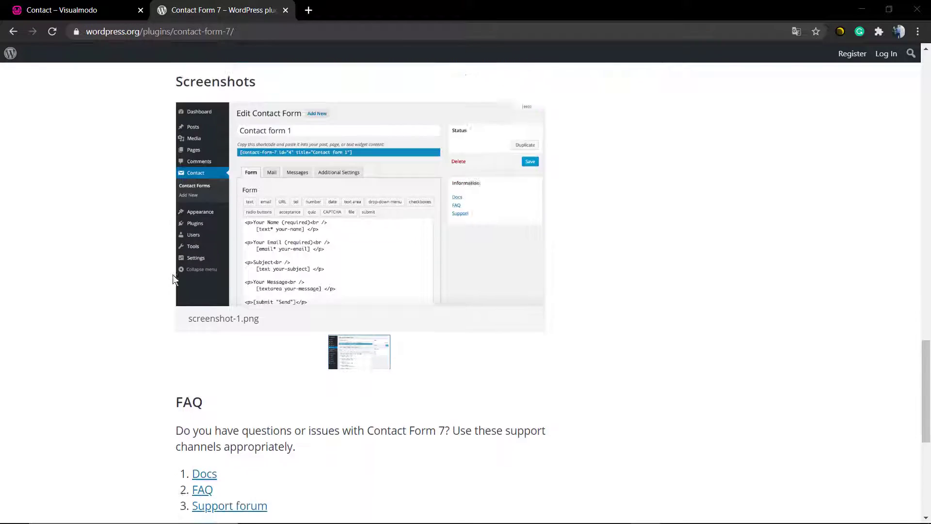
Step: On the Contact – Visualmodo page, test-submit the contact form with Send
{"action": "scroll", "coordinate": [175, 280], "scroll_direction": "down", "scroll_amount": 7}
{"action": "scroll", "coordinate": [228, 281], "scroll_direction": "up", "scroll_amount": 4}
{"action": "scroll", "coordinate": [291, 279], "scroll_direction": "up", "scroll_amount": 4}
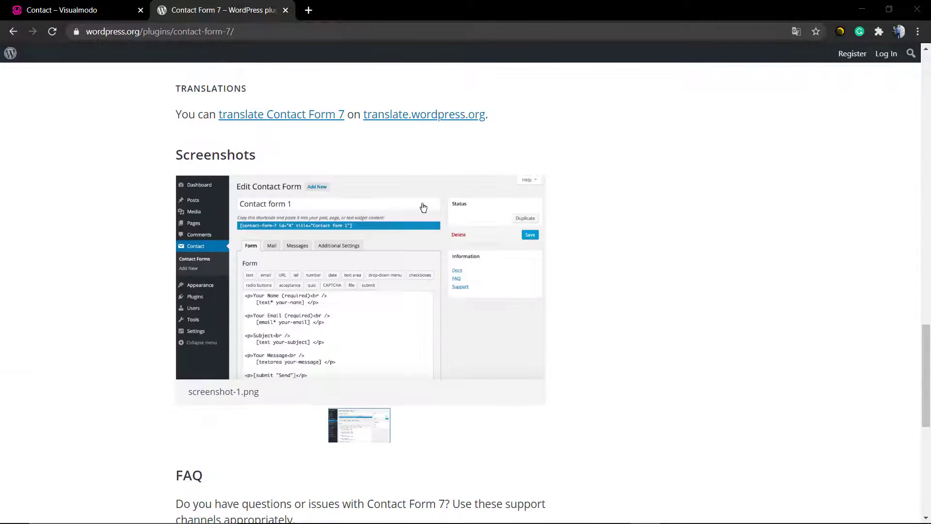
{"action": "left_click", "coordinate": [104, 10]}
{"action": "scroll", "coordinate": [187, 245], "scroll_direction": "down", "scroll_amount": 5}
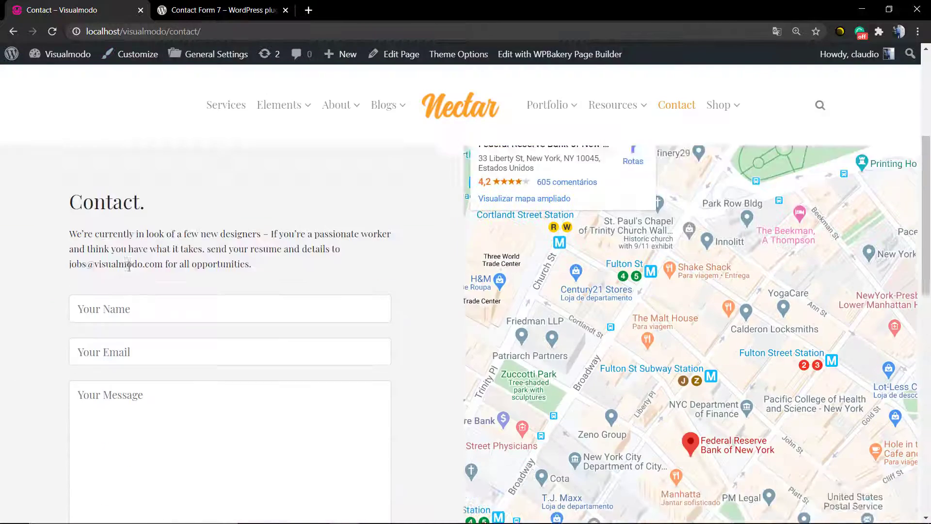
{"action": "scroll", "coordinate": [129, 266], "scroll_direction": "down", "scroll_amount": 5}
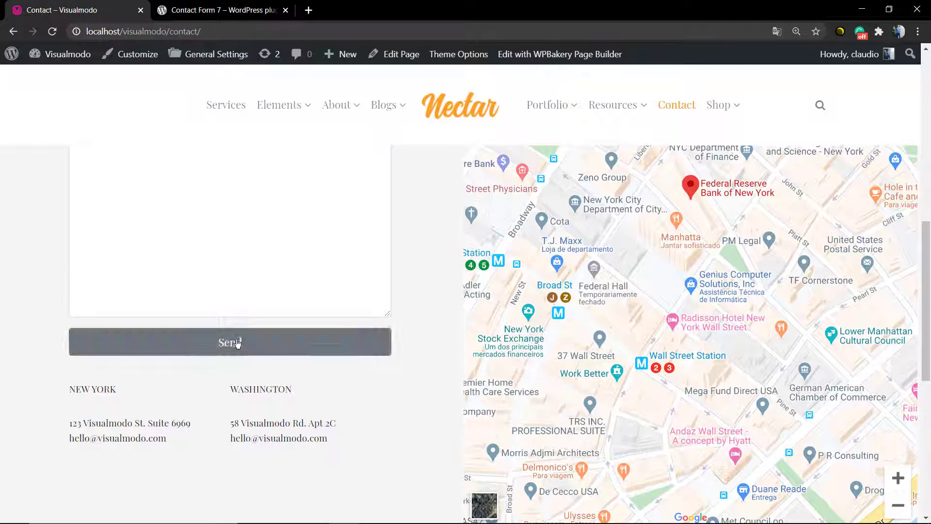
{"action": "left_click", "coordinate": [218, 350]}
Step: Review the Contact page's heading, name/email/message form and office addresses
{"action": "scroll", "coordinate": [194, 340], "scroll_direction": "up", "scroll_amount": 6}
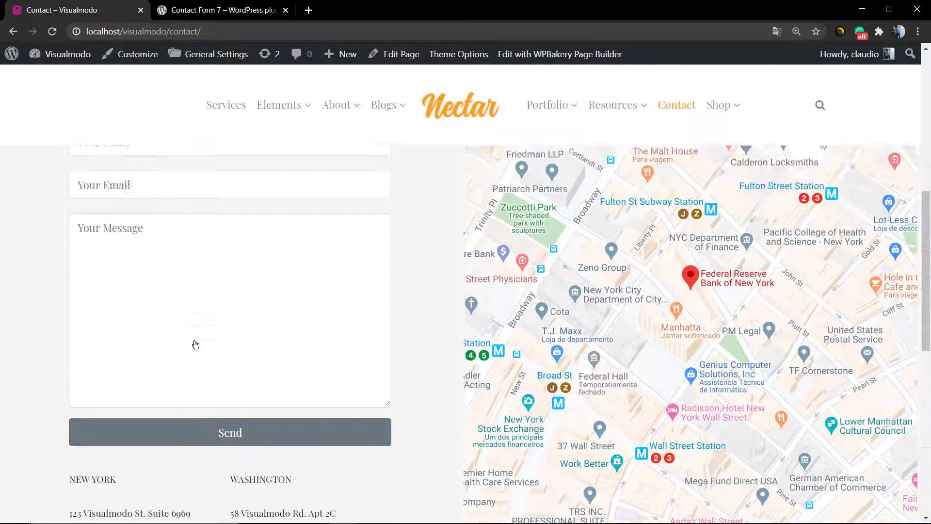
{"action": "left_click_drag", "start_coordinate": [67, 260], "coordinate": [301, 319]}
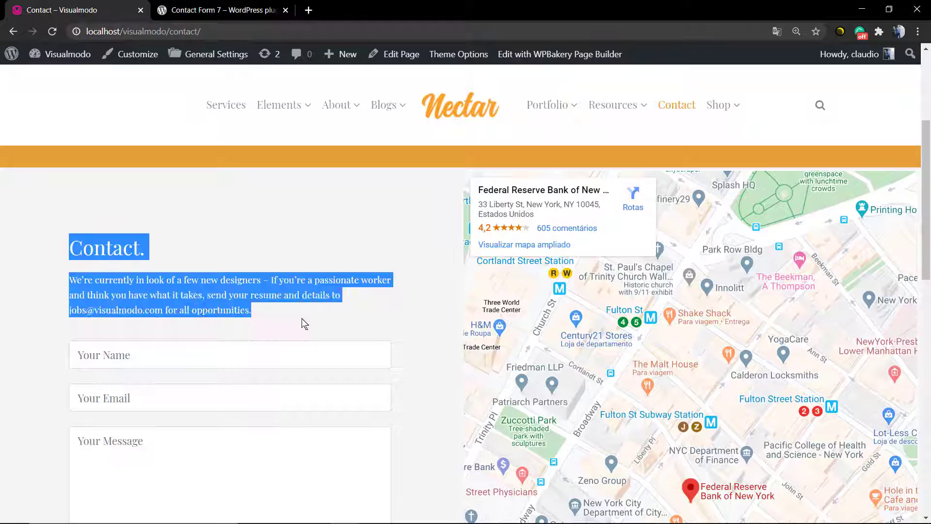
{"action": "scroll", "coordinate": [302, 318], "scroll_direction": "down", "scroll_amount": 2}
{"action": "left_click", "coordinate": [141, 270]}
{"action": "scroll", "coordinate": [148, 267], "scroll_direction": "down", "scroll_amount": 4}
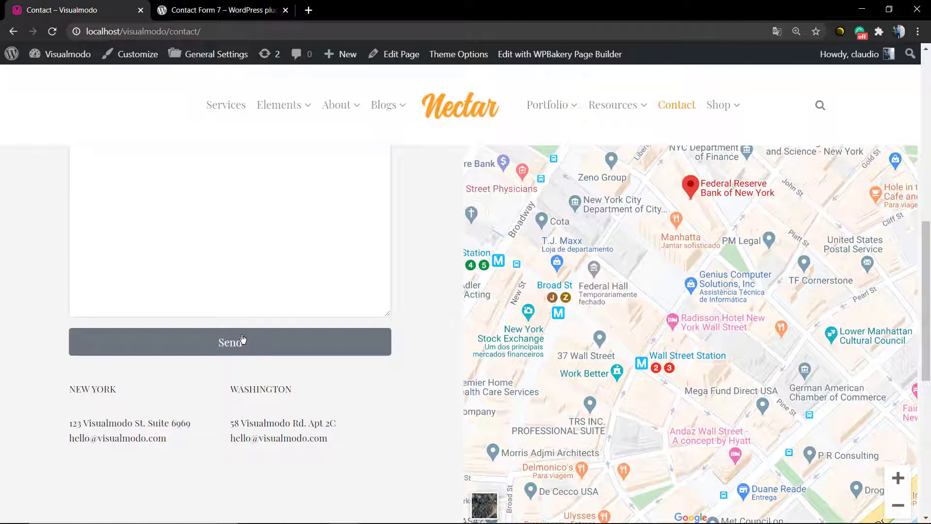
{"action": "scroll", "coordinate": [243, 339], "scroll_direction": "up", "scroll_amount": 2}
{"action": "scroll", "coordinate": [241, 337], "scroll_direction": "down", "scroll_amount": 2}
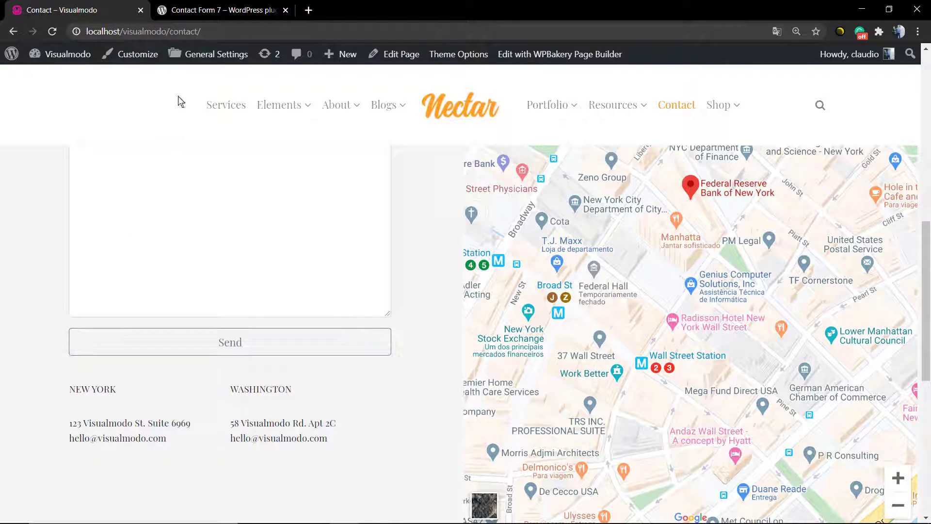
Step: Open the admin Dashboard in a new tab and go to the Contact Forms list
{"action": "mouse_move", "coordinate": [64, 54]}
{"action": "right_click", "coordinate": [68, 76]}
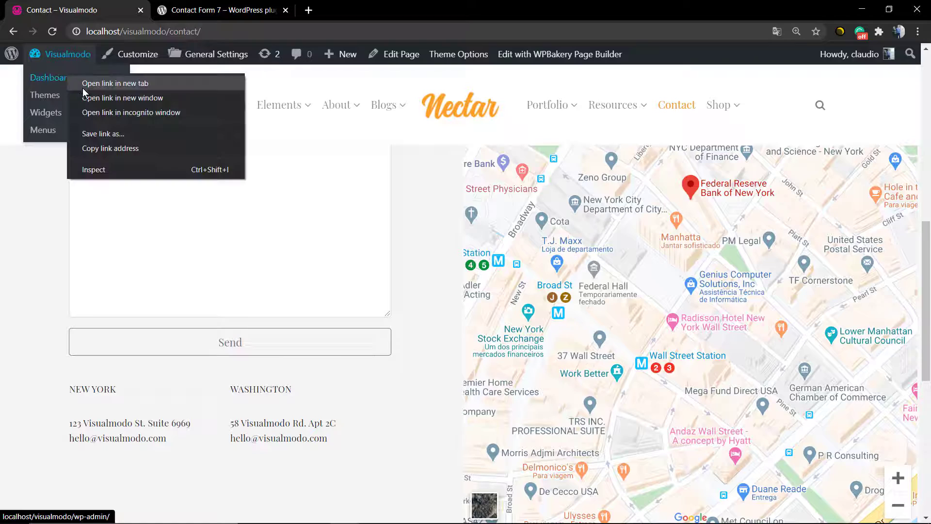
{"action": "left_click", "coordinate": [83, 90]}
{"action": "left_click", "coordinate": [199, 14]}
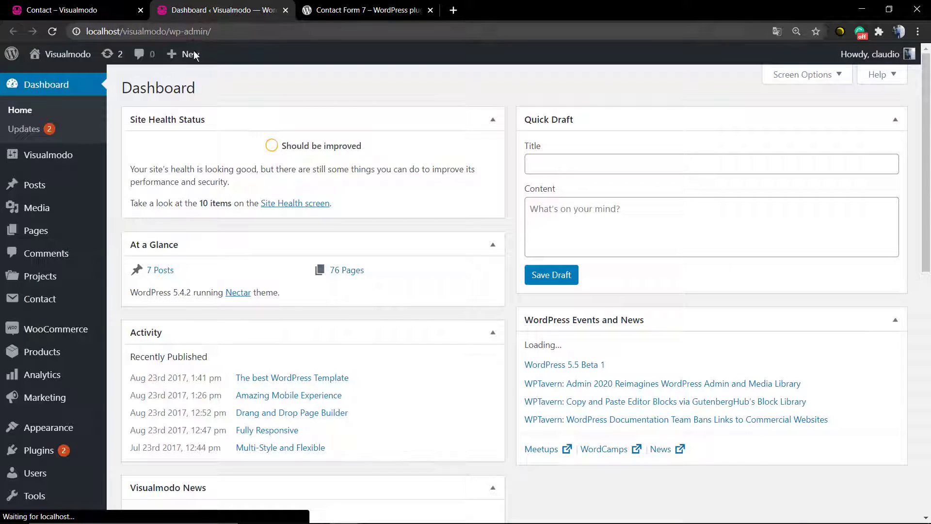
{"action": "scroll", "coordinate": [160, 351], "scroll_direction": "down", "scroll_amount": 2}
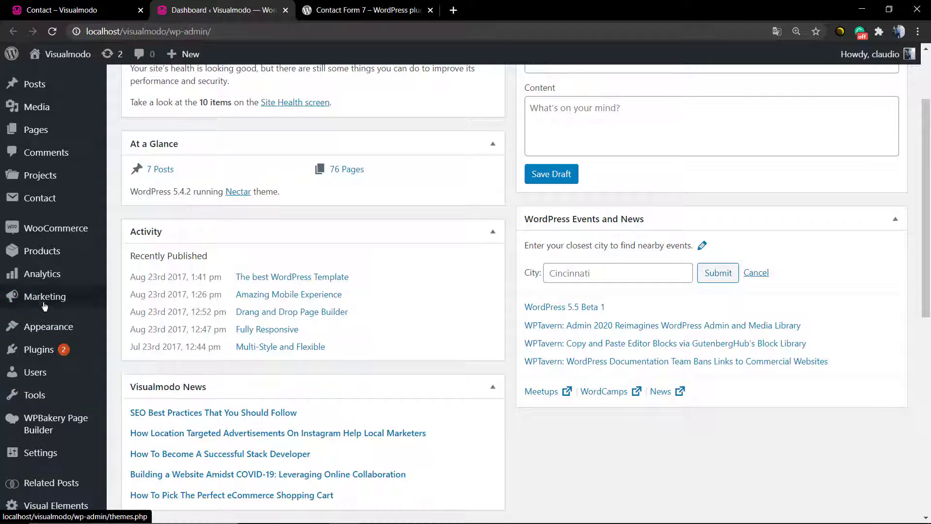
{"action": "left_click", "coordinate": [35, 200]}
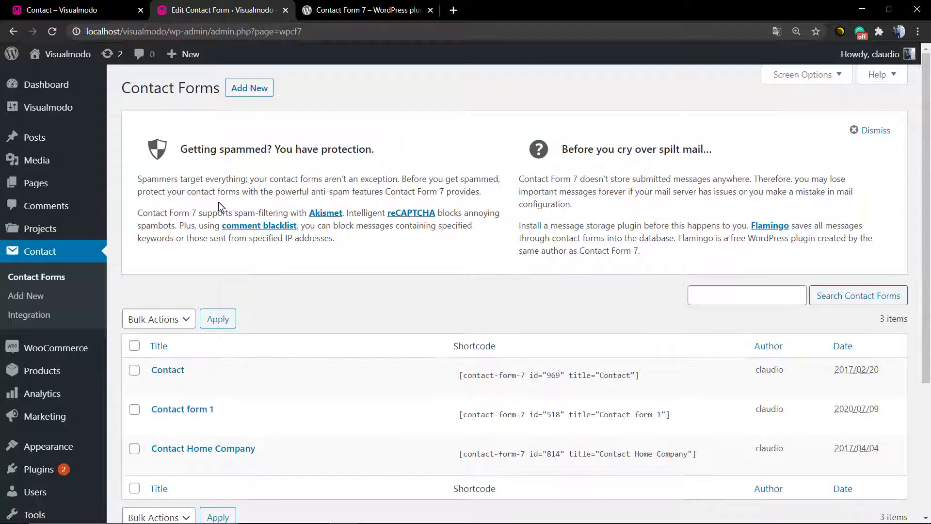
Step: Back on the site's Contact page, open it in WPBakery Page Builder for editing
{"action": "scroll", "coordinate": [218, 202], "scroll_direction": "down", "scroll_amount": 2}
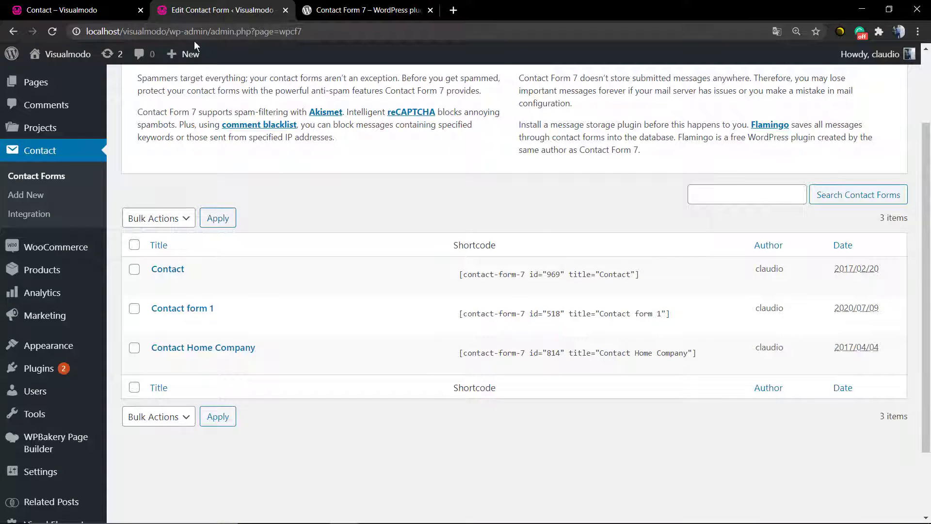
{"action": "left_click", "coordinate": [81, 13]}
{"action": "left_click", "coordinate": [388, 57]}
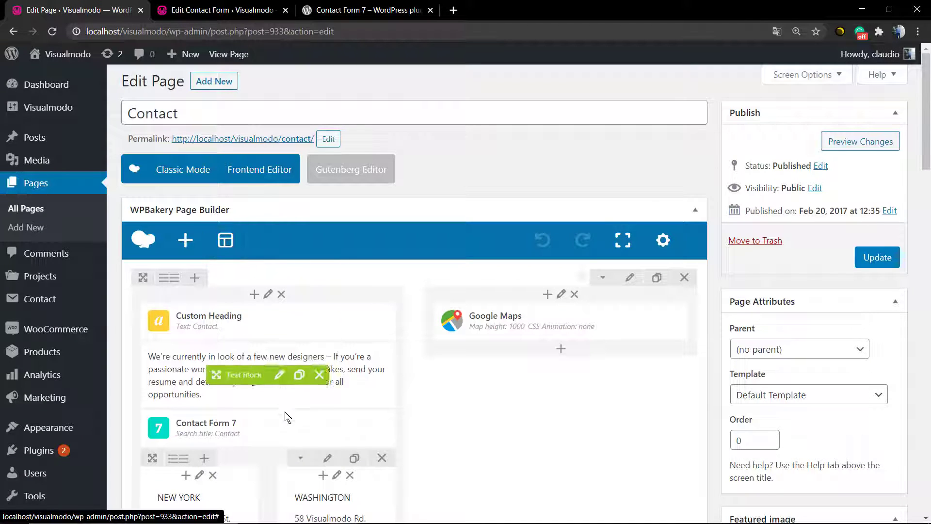
Step: Inspect the Contact Form 7 element's settings, finding Contact form 1 selected, and close them unchanged
{"action": "left_click", "coordinate": [288, 429]}
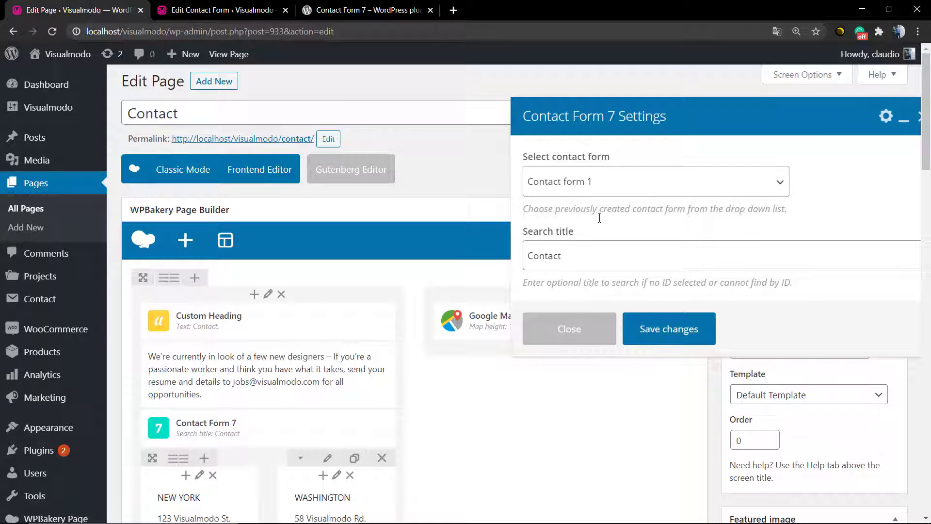
{"action": "left_click", "coordinate": [564, 330]}
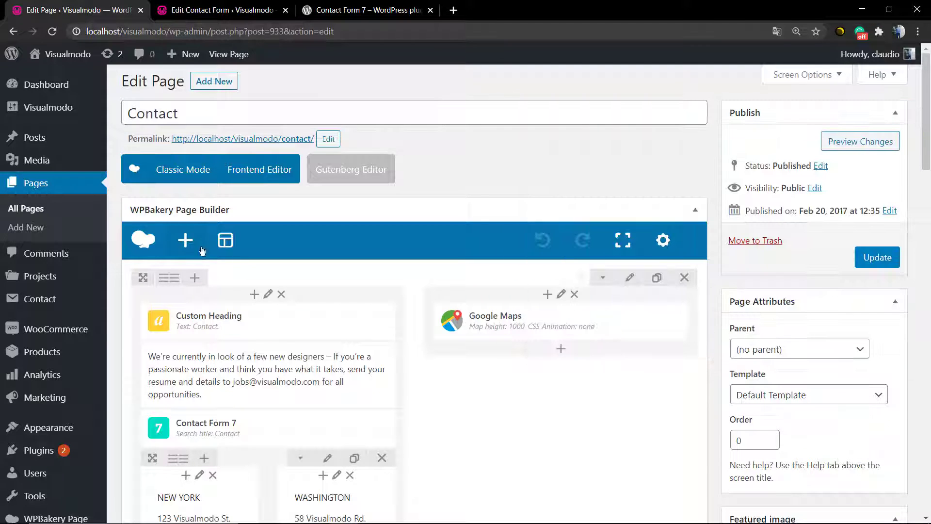
{"action": "left_click", "coordinate": [244, 139]}
Step: Open Contact form 1 and locate the [submit] line in its form template
{"action": "left_click", "coordinate": [194, 18]}
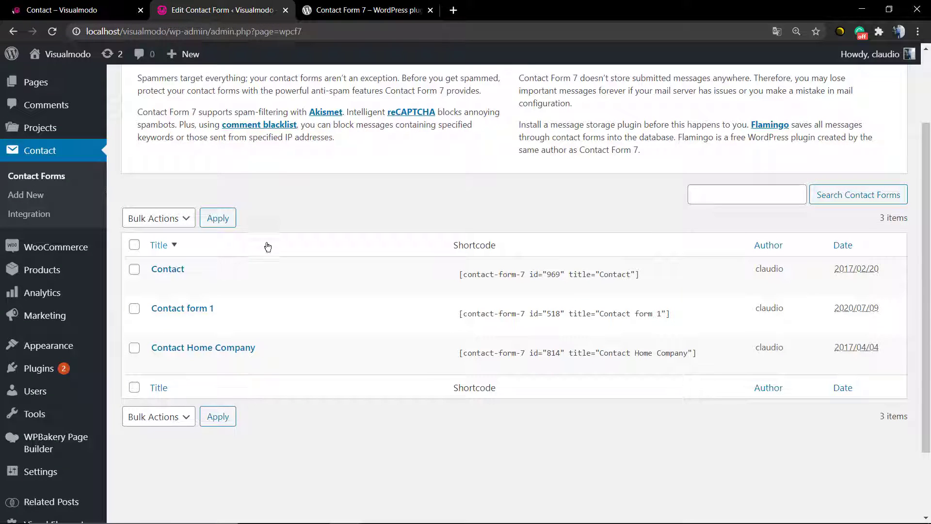
{"action": "left_click", "coordinate": [189, 310]}
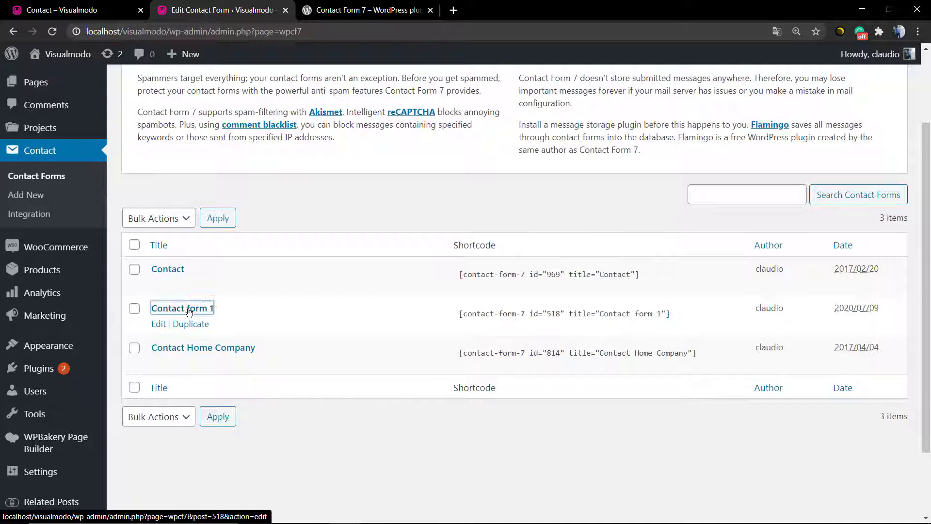
{"action": "scroll", "coordinate": [344, 299], "scroll_direction": "down", "scroll_amount": 2}
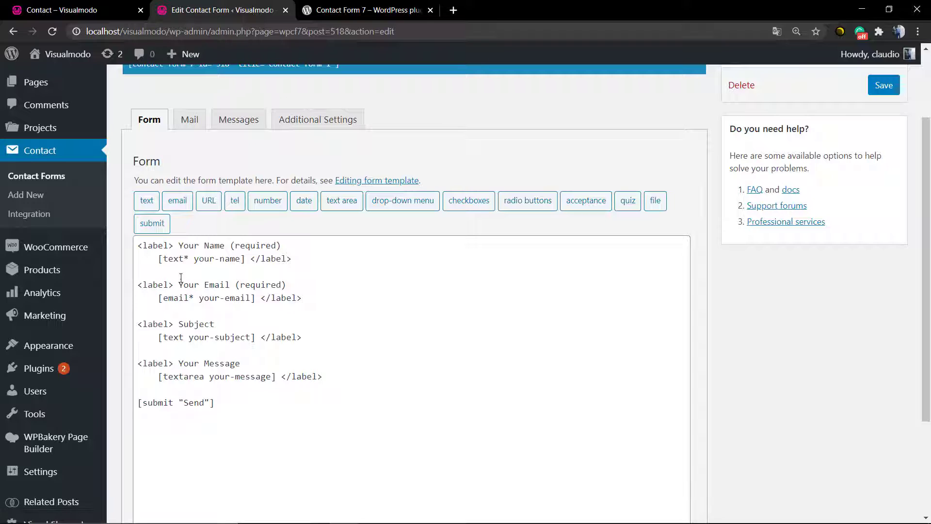
{"action": "left_click_drag", "start_coordinate": [242, 413], "coordinate": [283, 396]}
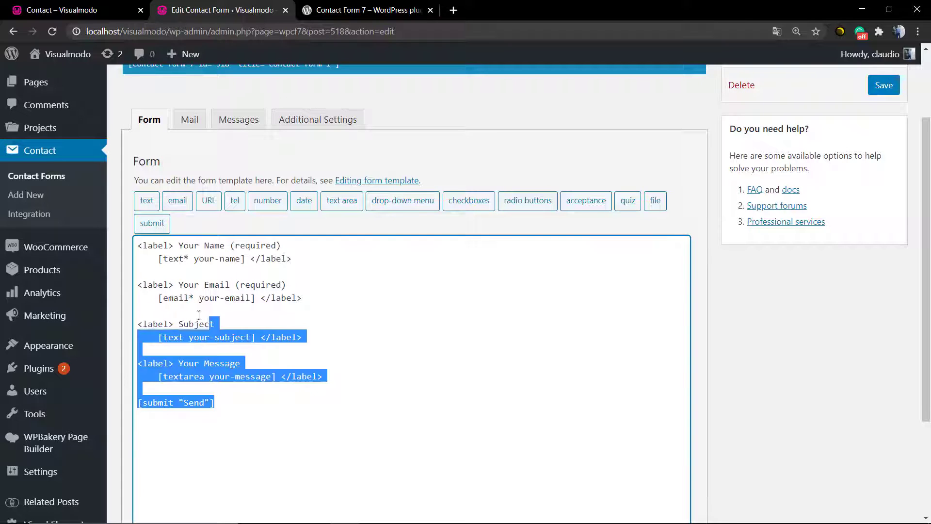
{"action": "left_click", "coordinate": [282, 397]}
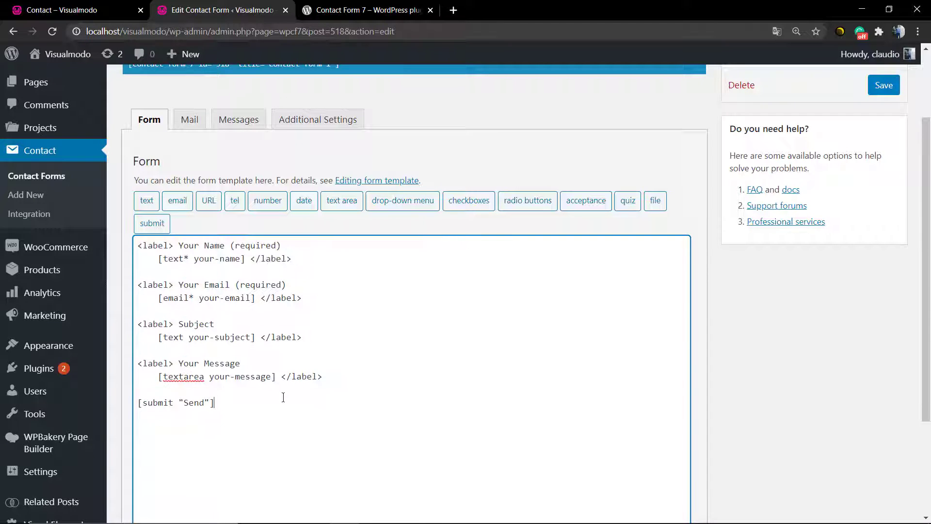
{"action": "scroll", "coordinate": [261, 361], "scroll_direction": "down", "scroll_amount": 1}
{"action": "scroll", "coordinate": [246, 349], "scroll_direction": "down", "scroll_amount": 1}
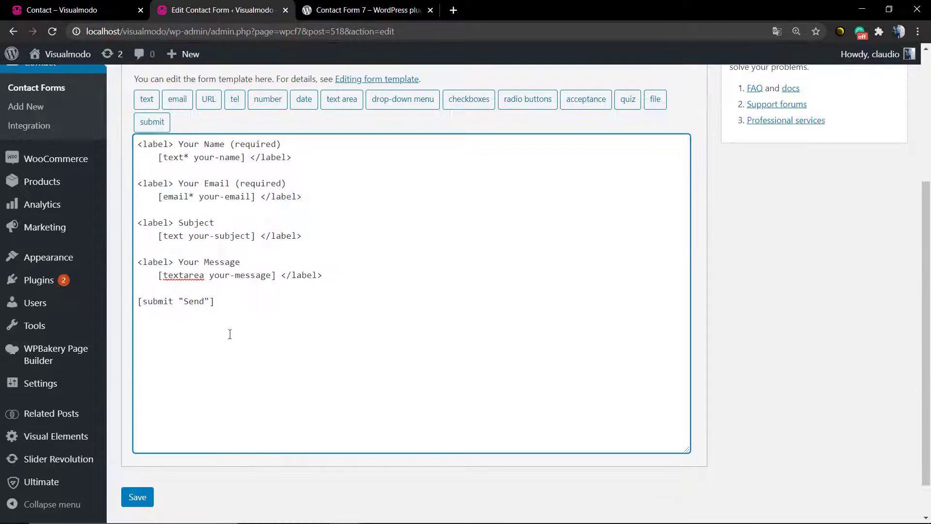
Step: Replace 'Send' with 'Deliver' in the submit tag and save Contact form 1
{"action": "double_click", "coordinate": [143, 301]}
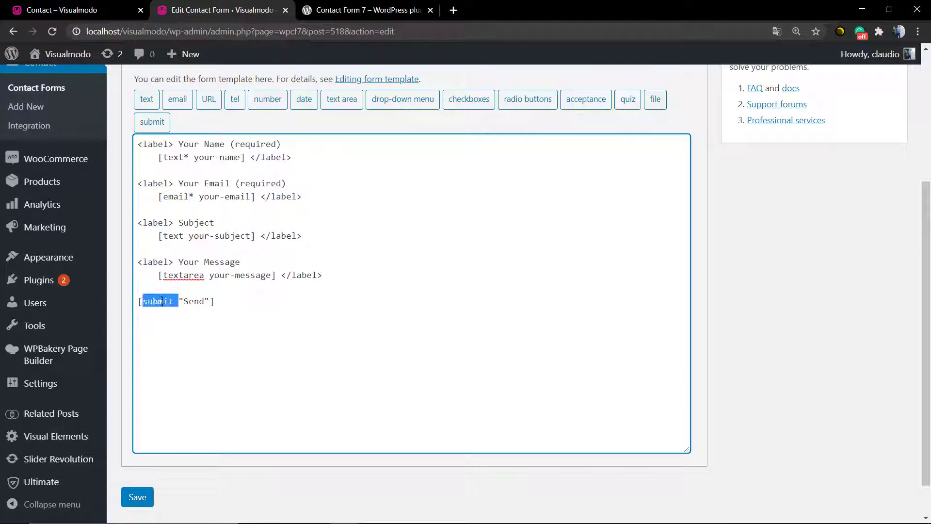
{"action": "double_click", "coordinate": [188, 301]}
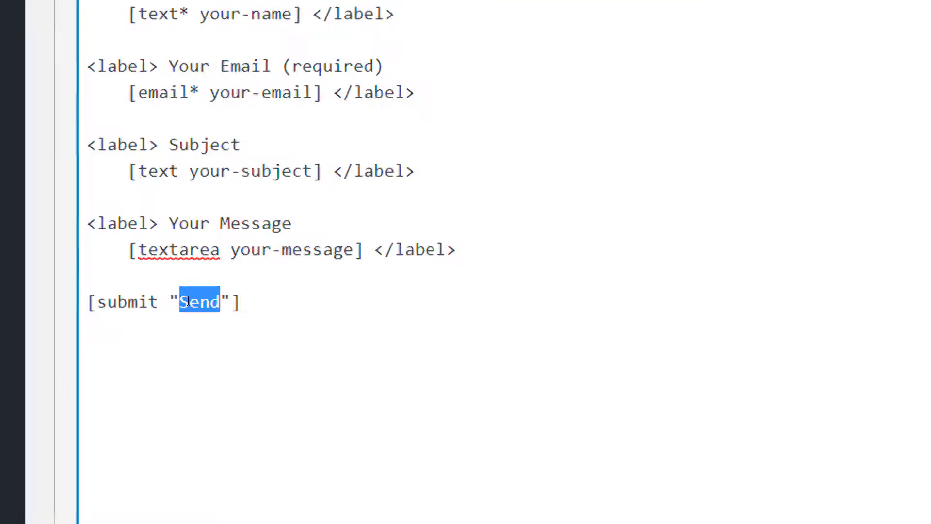
{"action": "type", "text": "Deliver"}
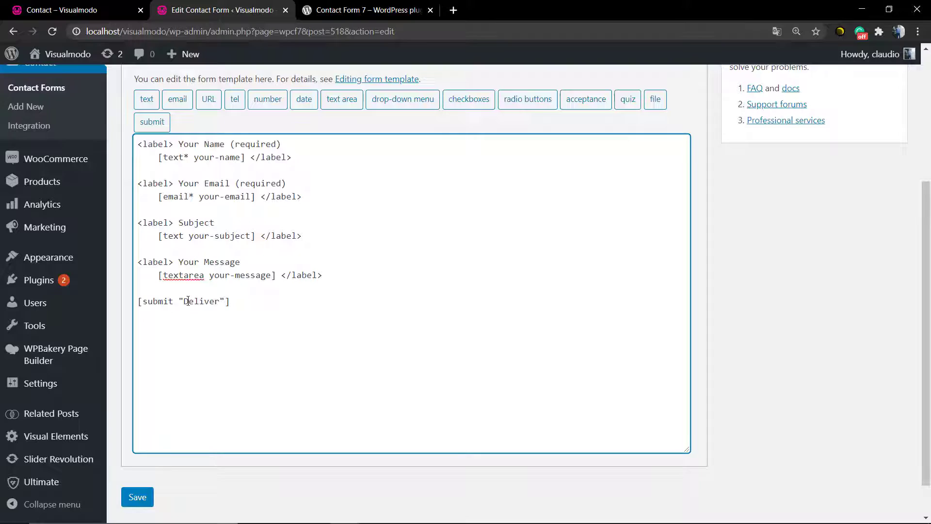
{"action": "left_click", "coordinate": [131, 499]}
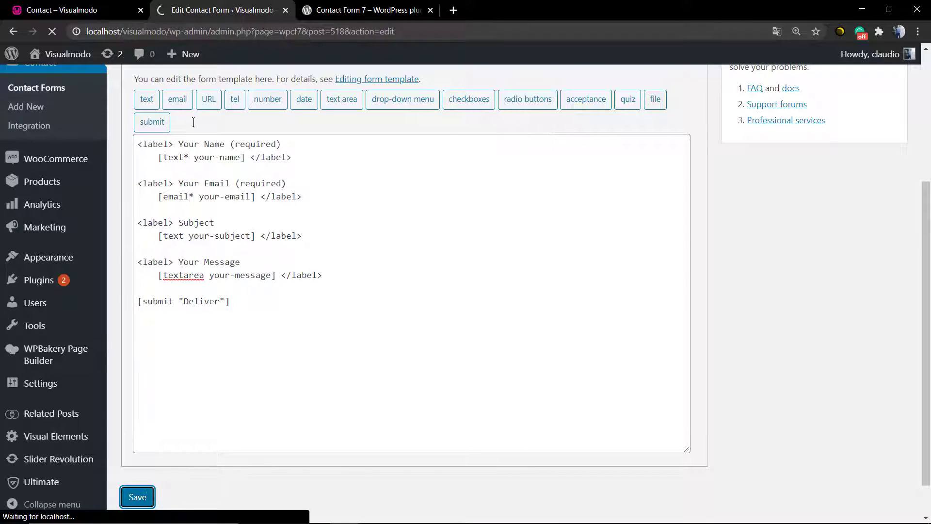
{"action": "scroll", "coordinate": [262, 209], "scroll_direction": "down", "scroll_amount": 3}
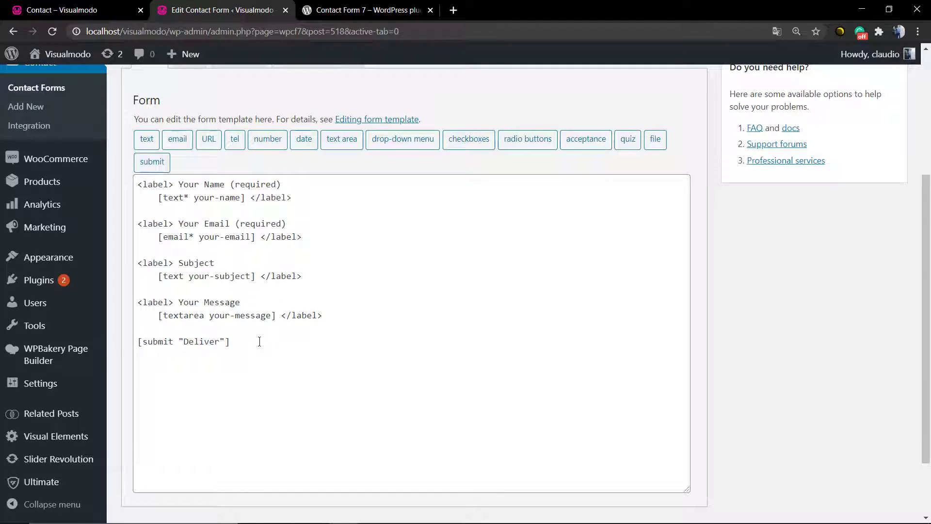
{"action": "scroll", "coordinate": [259, 342], "scroll_direction": "up", "scroll_amount": 4}
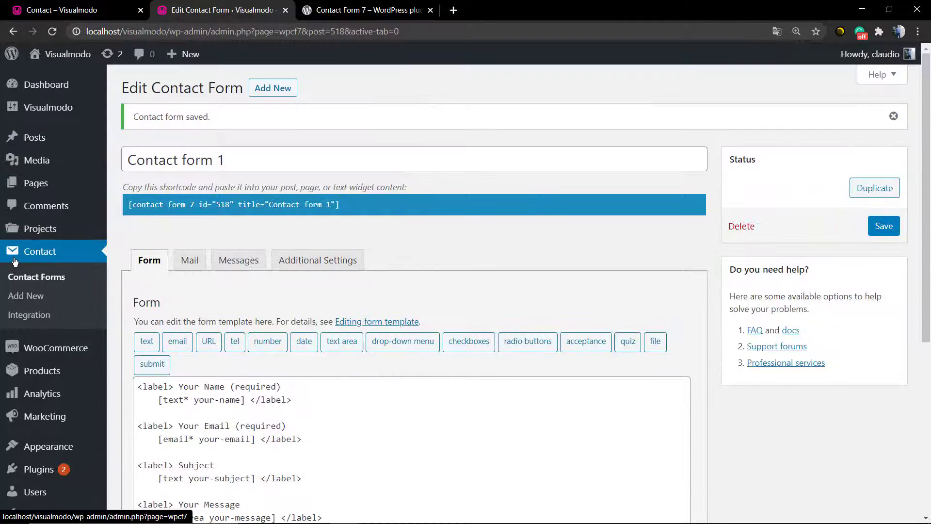
{"action": "left_click", "coordinate": [26, 256]}
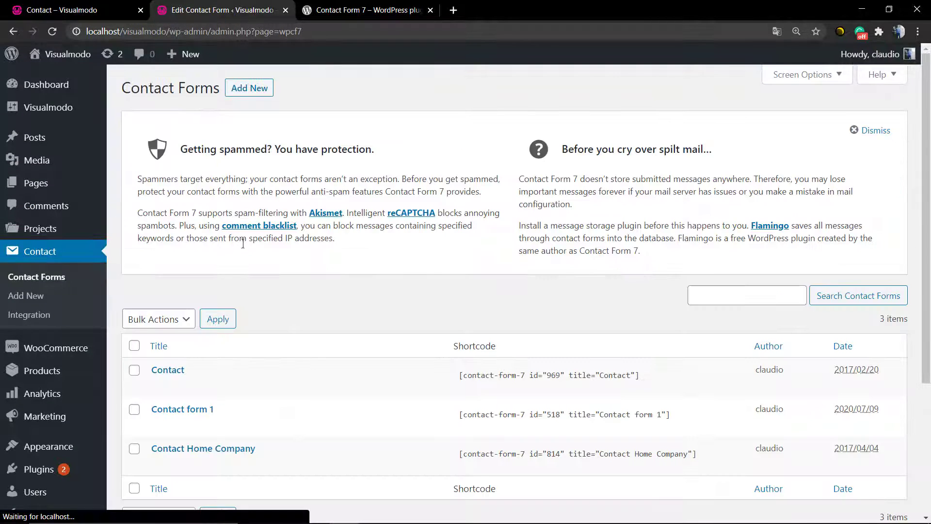
Step: Open the Contact form, change its submit label from 'Send' to 'Deliver', and save
{"action": "scroll", "coordinate": [244, 265], "scroll_direction": "down", "scroll_amount": 2}
{"action": "left_click", "coordinate": [160, 269]}
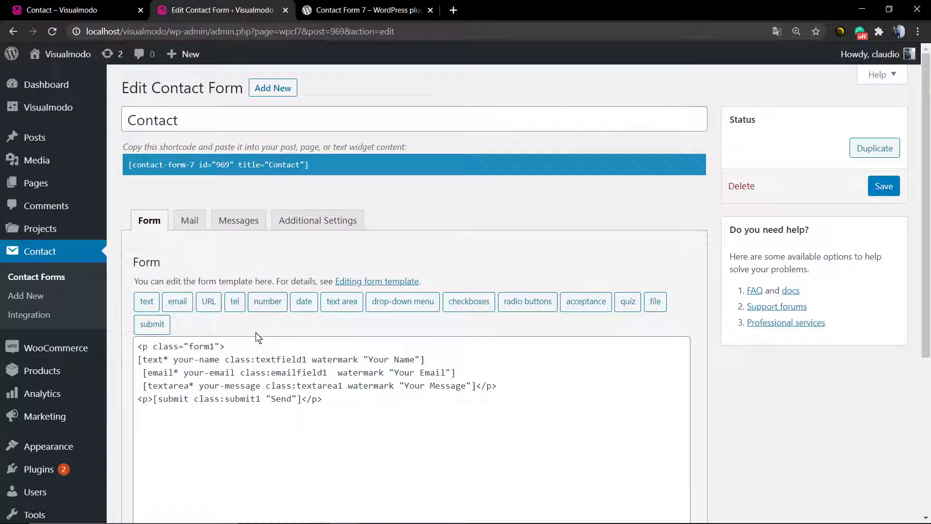
{"action": "left_click", "coordinate": [280, 400]}
{"action": "mouse_move", "coordinate": [41, 370]}
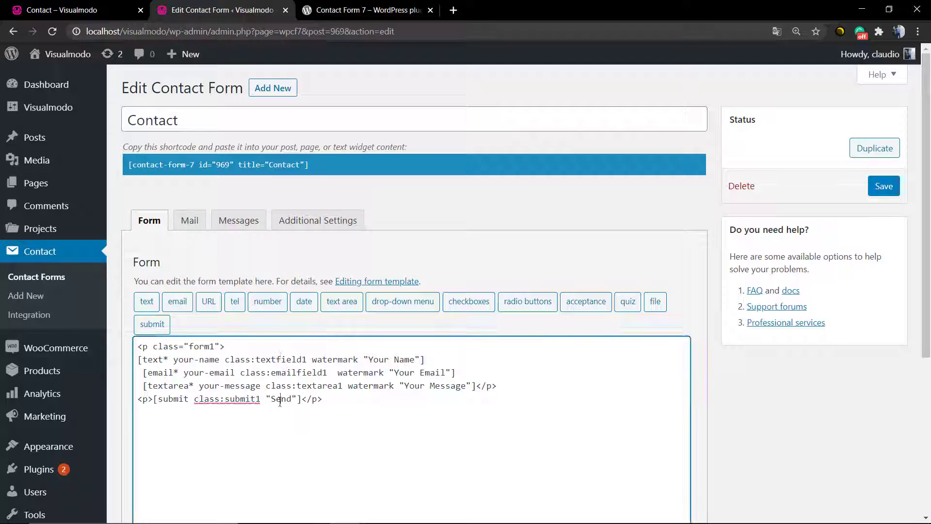
{"action": "double_click", "coordinate": [280, 398]}
{"action": "type", "text": "Deliv"}
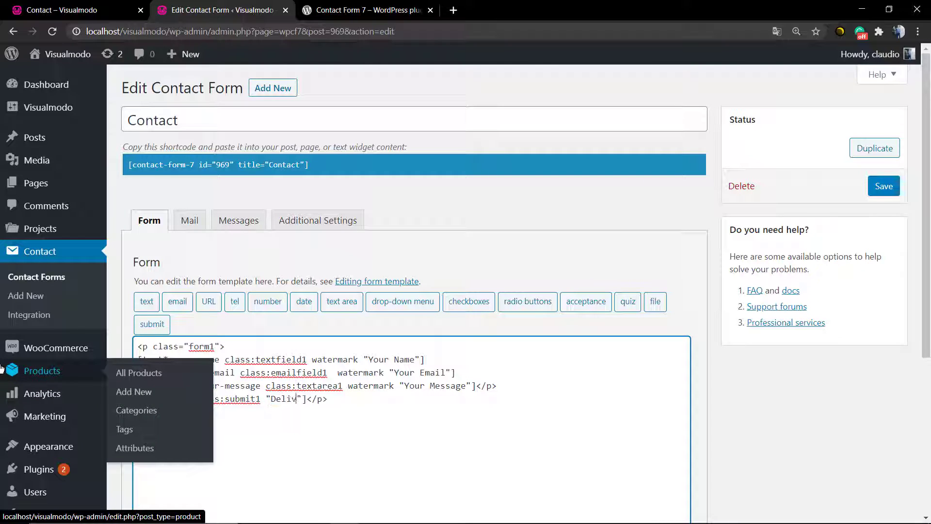
{"action": "type", "text": "er"}
{"action": "scroll", "coordinate": [341, 308], "scroll_direction": "down", "scroll_amount": 5}
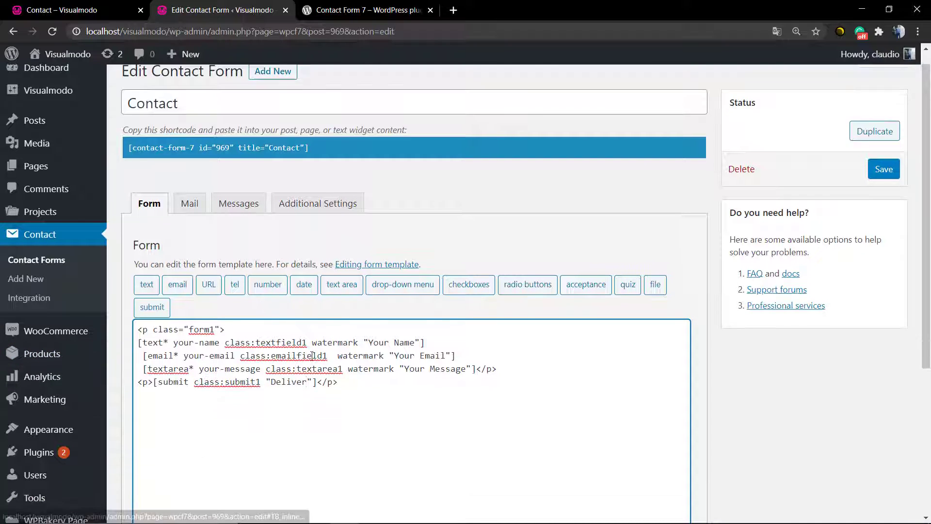
{"action": "left_click", "coordinate": [137, 454]}
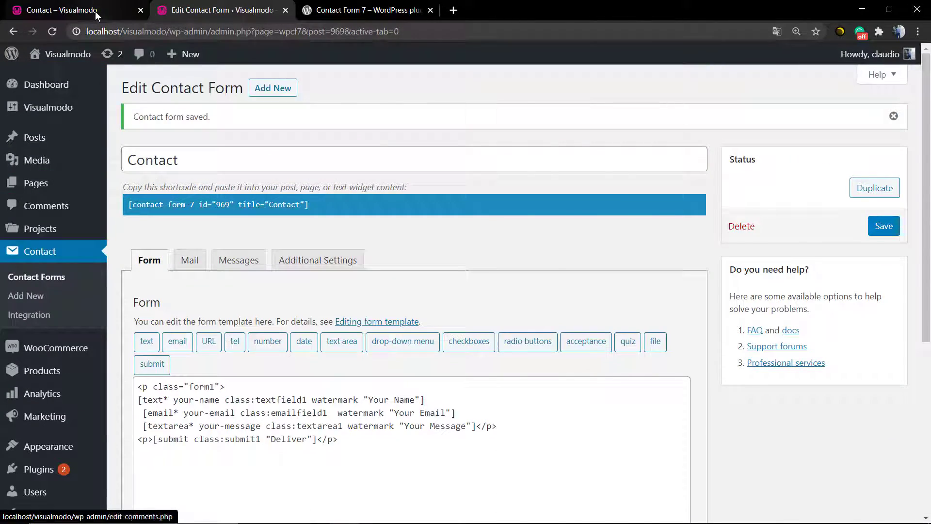
Step: Reload the live Contact page to confirm the Deliver button appears
{"action": "left_click", "coordinate": [95, 10]}
{"action": "key", "text": "F5"}
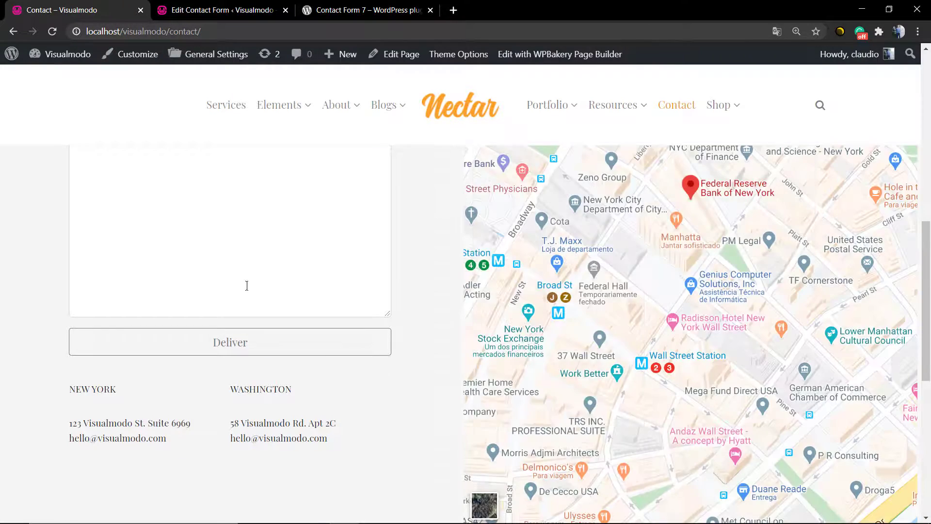
{"action": "scroll", "coordinate": [245, 289], "scroll_direction": "up", "scroll_amount": 2}
{"action": "scroll", "coordinate": [242, 293], "scroll_direction": "down", "scroll_amount": 2}
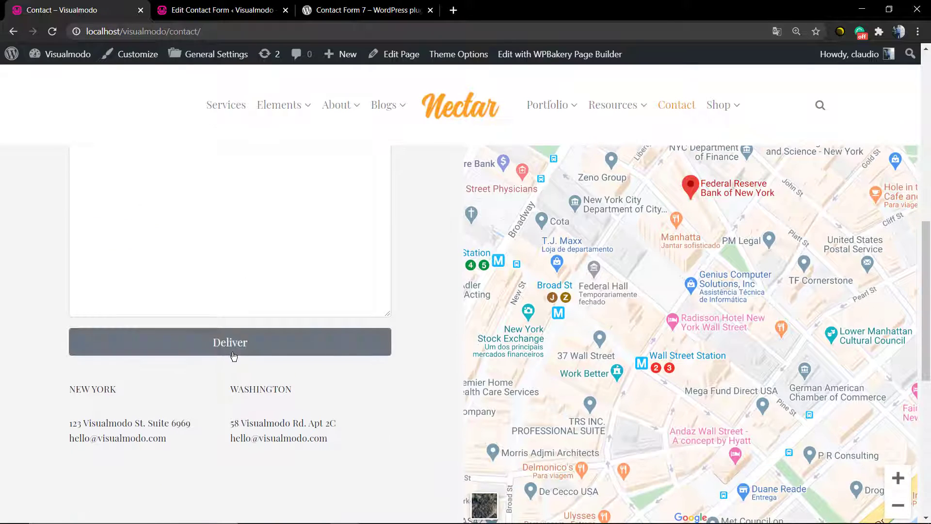
Step: Replace 'Deliver' with 'Enviar' in the Contact form's submit tag and save it
{"action": "left_click", "coordinate": [193, 11]}
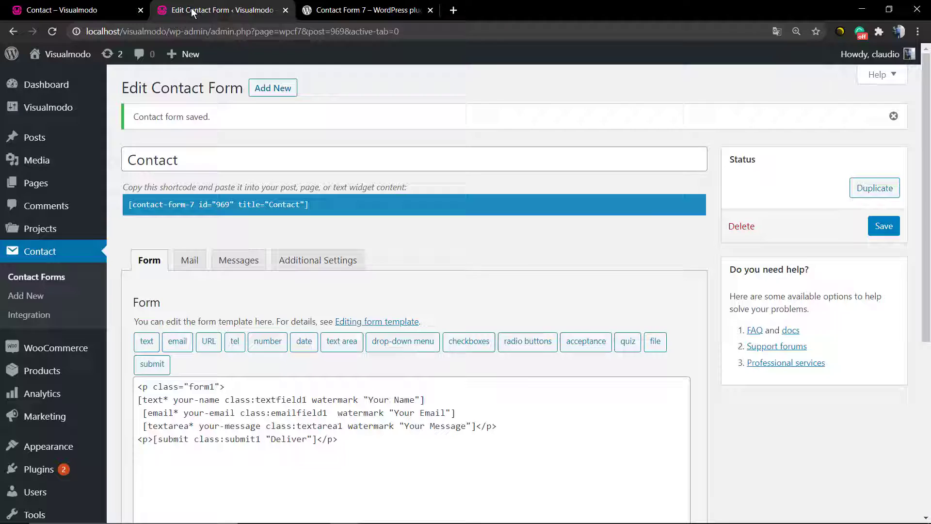
{"action": "scroll", "coordinate": [230, 363], "scroll_direction": "down", "scroll_amount": 2}
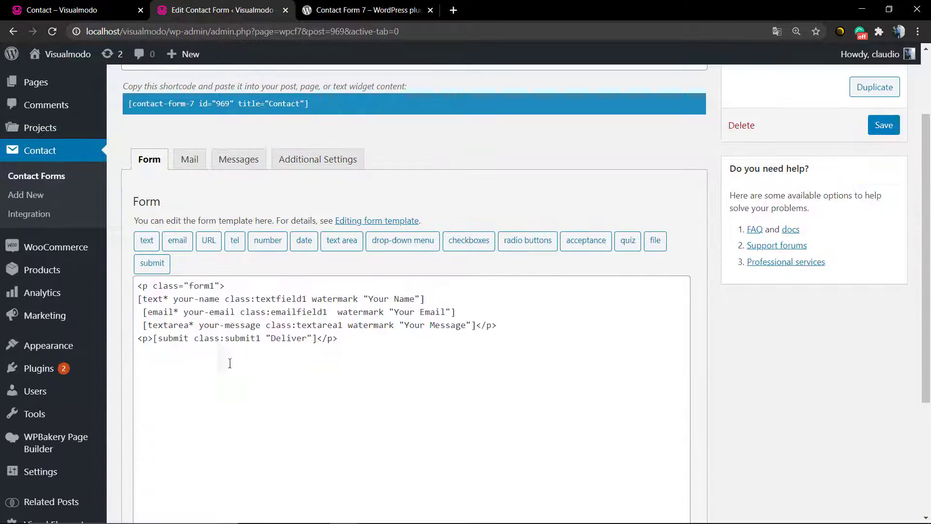
{"action": "double_click", "coordinate": [284, 337]}
{"action": "type", "text": "Env"}
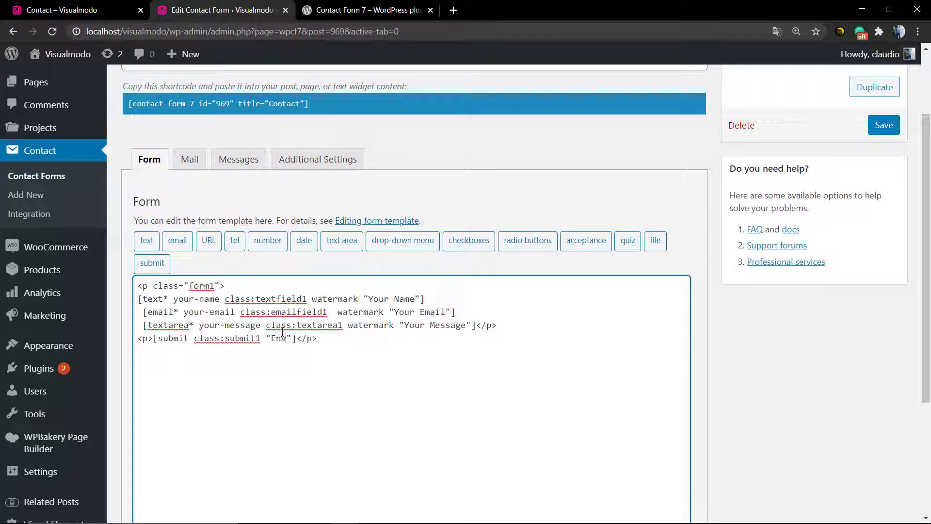
{"action": "type", "text": "iar"}
{"action": "double_click", "coordinate": [240, 337]}
{"action": "left_click", "coordinate": [233, 336]}
{"action": "left_click_drag", "start_coordinate": [224, 337], "coordinate": [243, 338]}
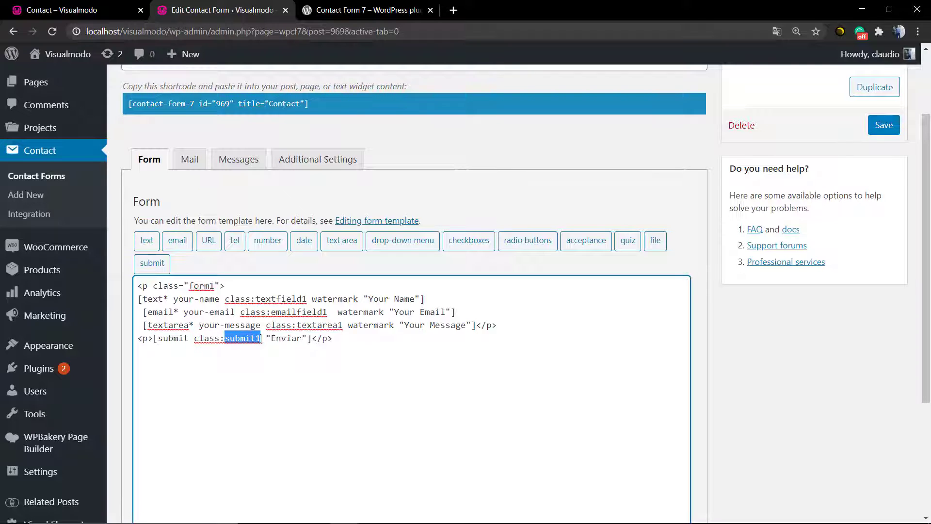
{"action": "left_click", "coordinate": [261, 338]}
{"action": "scroll", "coordinate": [233, 334], "scroll_direction": "down", "scroll_amount": 4}
{"action": "left_click", "coordinate": [130, 461]}
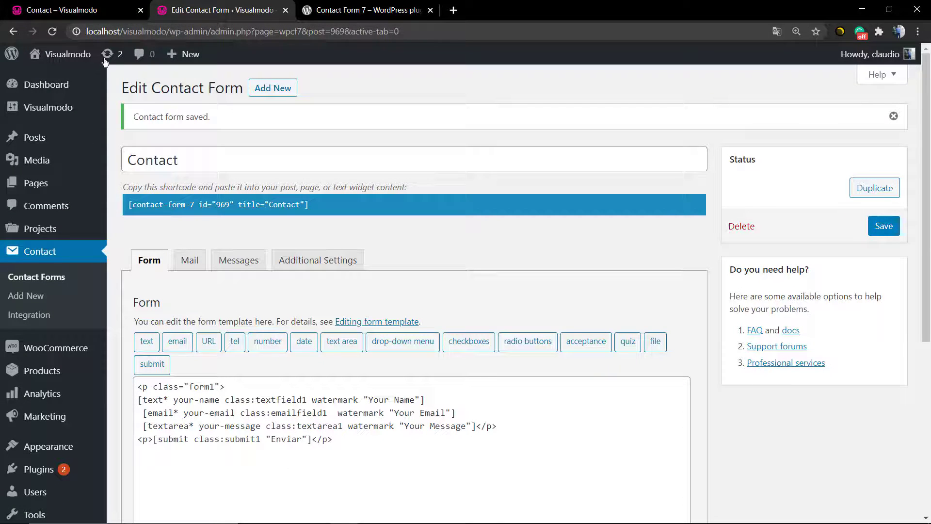
Step: Reload the live Contact page to confirm the Enviar button
{"action": "left_click", "coordinate": [73, 14]}
{"action": "key", "text": "F5"}
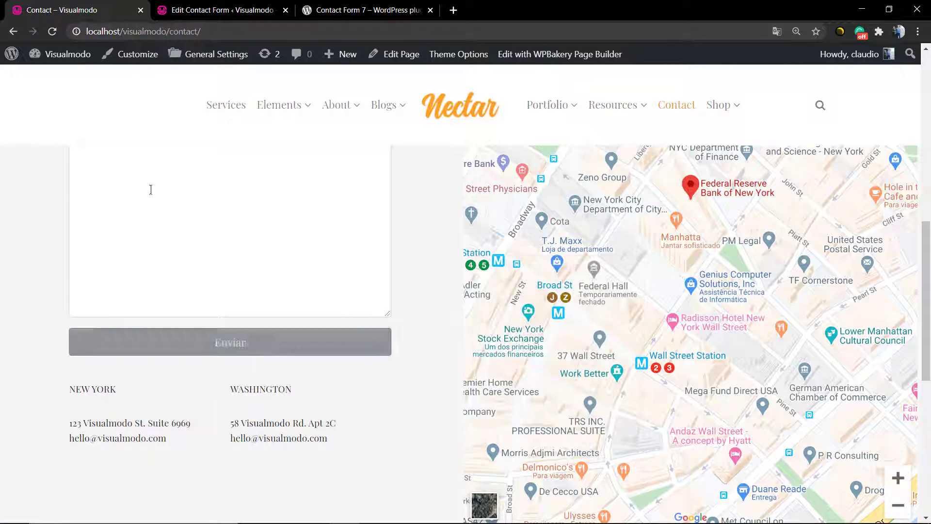
{"action": "left_click", "coordinate": [179, 10]}
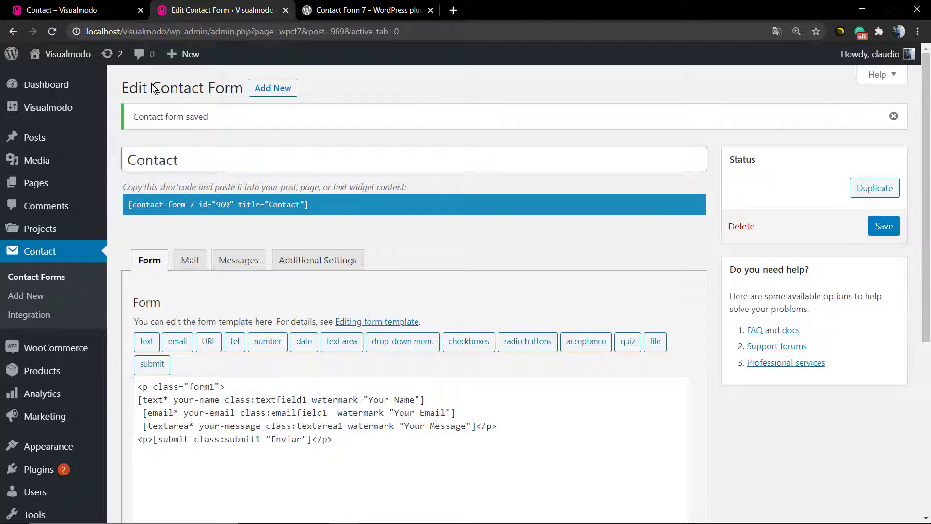
Step: Open the Contact Home Company form from the Contact Forms list
{"action": "left_click", "coordinate": [33, 258]}
{"action": "scroll", "coordinate": [249, 330], "scroll_direction": "down", "scroll_amount": 1}
{"action": "scroll", "coordinate": [202, 275], "scroll_direction": "down", "scroll_amount": 2}
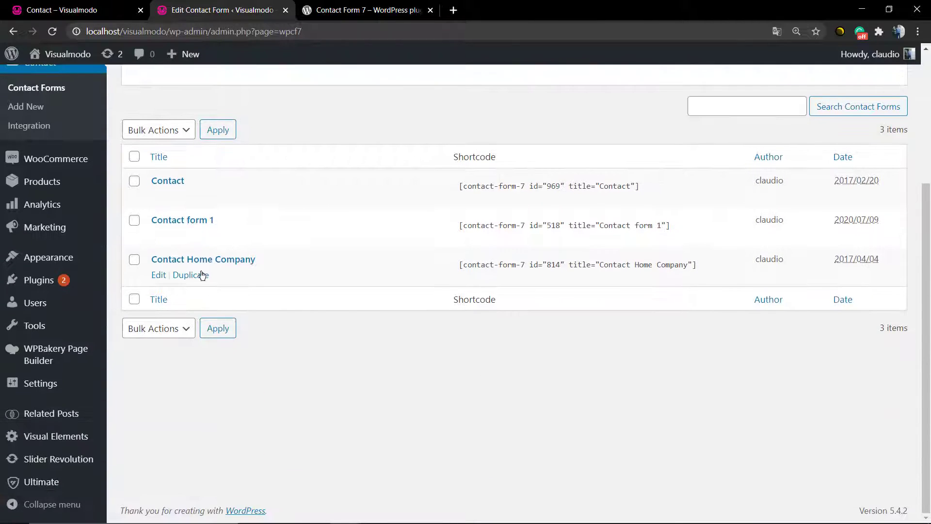
{"action": "left_click", "coordinate": [194, 259]}
{"action": "scroll", "coordinate": [255, 280], "scroll_direction": "down", "scroll_amount": 1}
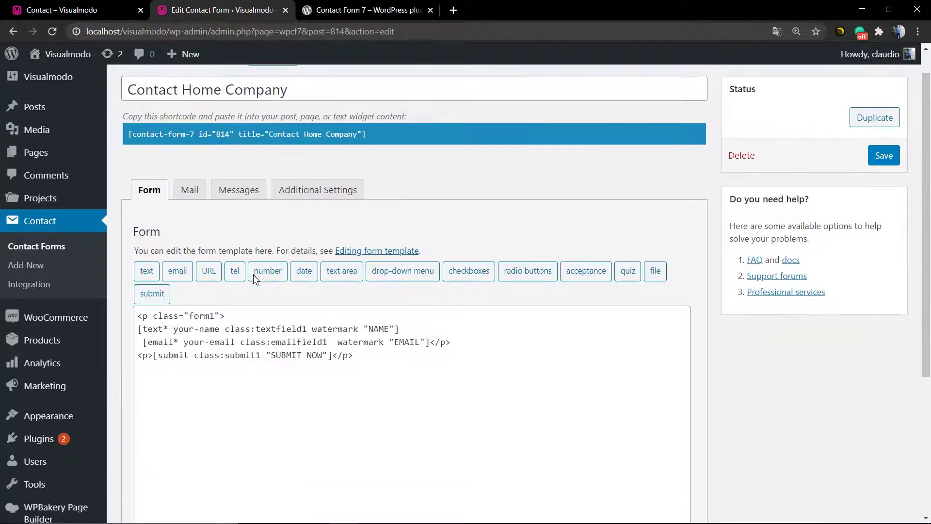
{"action": "scroll", "coordinate": [299, 333], "scroll_direction": "down", "scroll_amount": 1}
Step: Inspect the form's 'SUBMIT NOW' submit label, then head back to the forms list
{"action": "left_click", "coordinate": [282, 290]}
{"action": "double_click", "coordinate": [282, 286]}
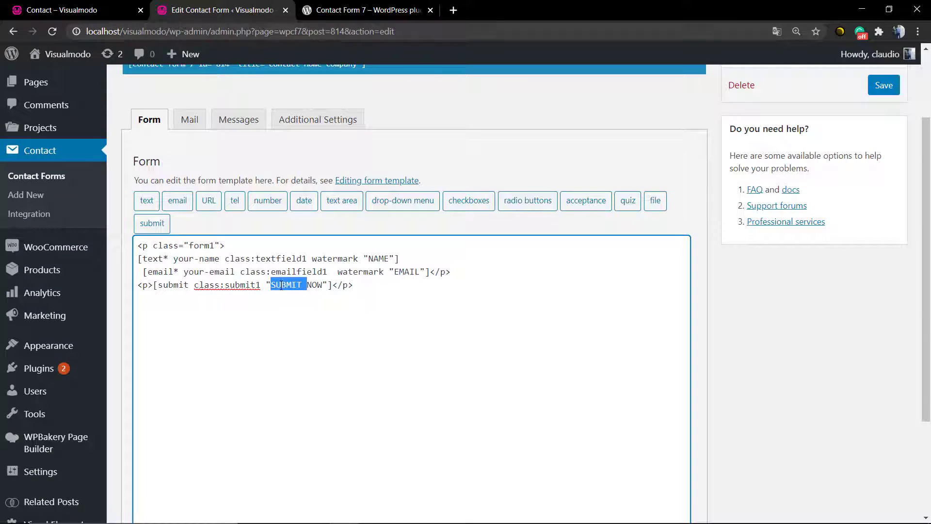
{"action": "left_click", "coordinate": [281, 286]}
{"action": "left_click_drag", "start_coordinate": [270, 285], "coordinate": [328, 285]}
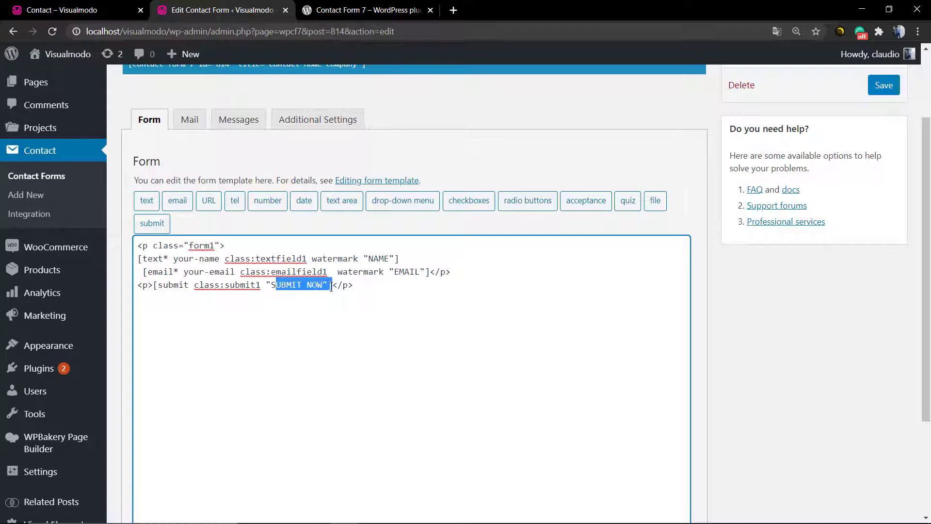
{"action": "left_click", "coordinate": [327, 285]}
{"action": "left_click", "coordinate": [9, 32]}
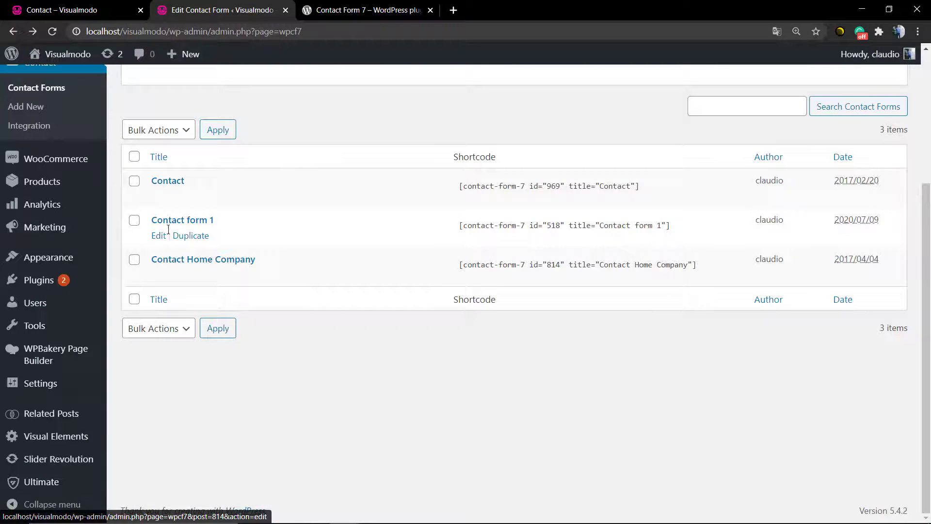
Step: Open Contact form 1 and check that its submit tag still reads 'Deliver'
{"action": "left_click", "coordinate": [168, 222]}
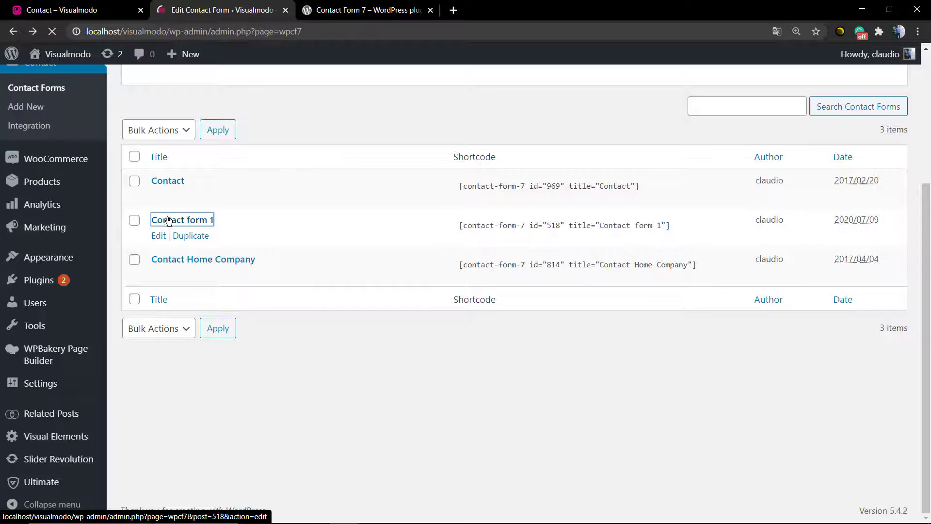
{"action": "scroll", "coordinate": [297, 247], "scroll_direction": "down", "scroll_amount": 2}
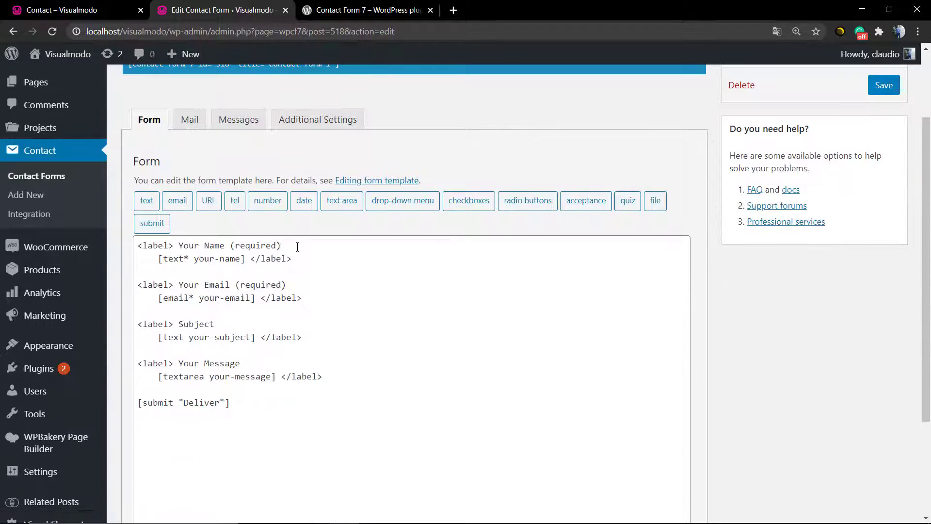
{"action": "scroll", "coordinate": [235, 328], "scroll_direction": "down", "scroll_amount": 2}
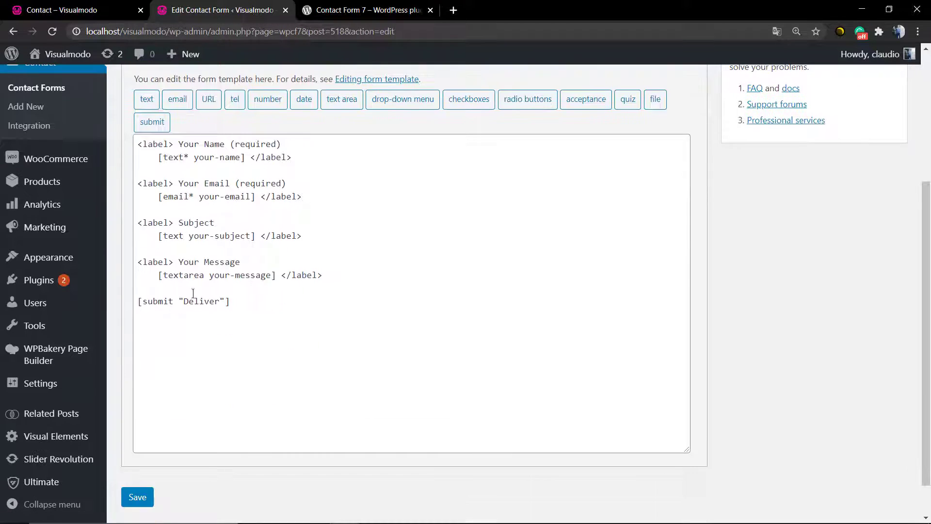
{"action": "double_click", "coordinate": [193, 293]}
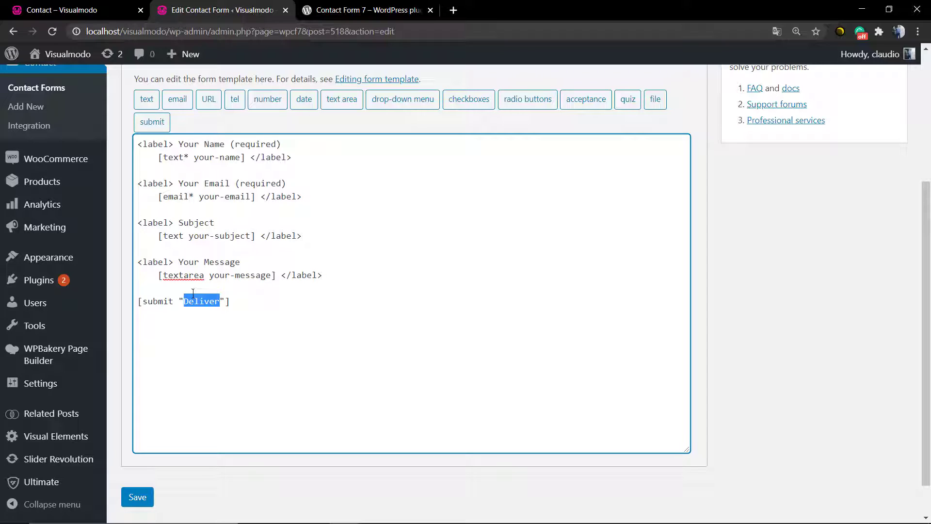
{"action": "scroll", "coordinate": [193, 294], "scroll_direction": "up", "scroll_amount": 4}
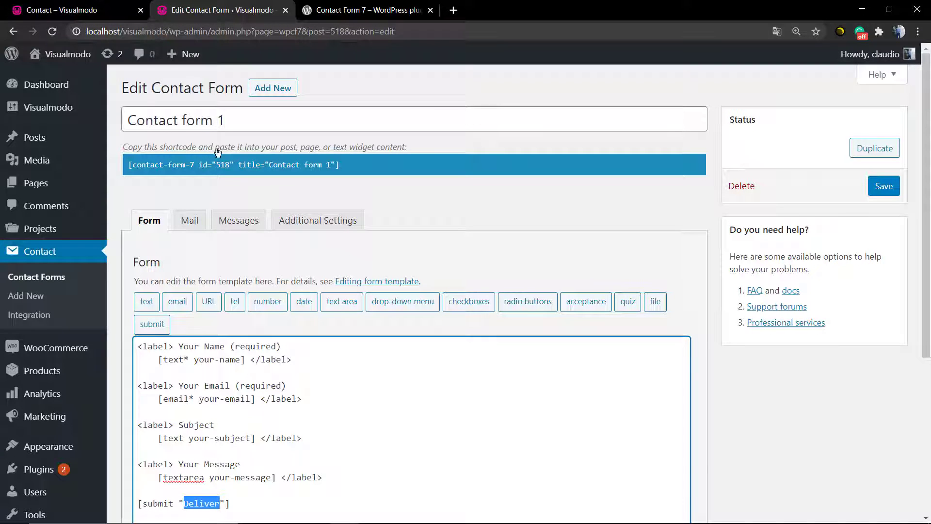
{"action": "left_click", "coordinate": [68, 10]}
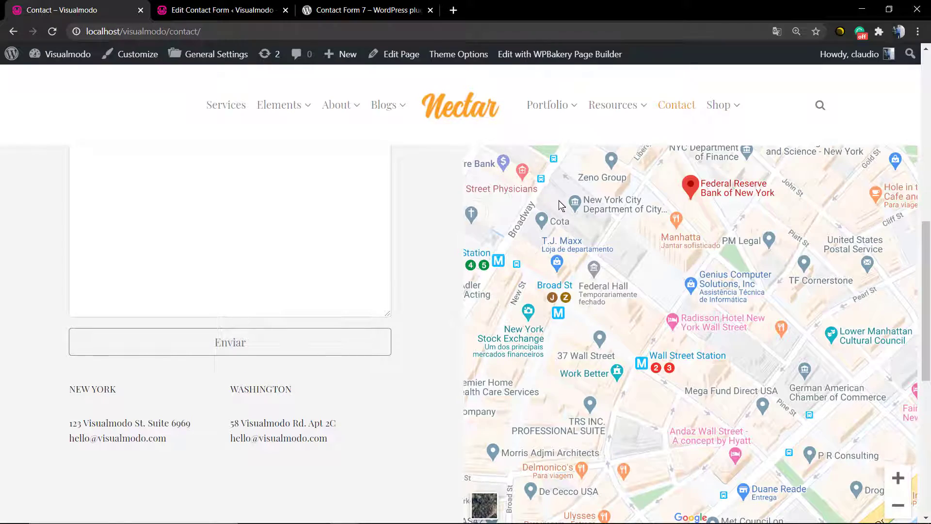
{"action": "scroll", "coordinate": [418, 246], "scroll_direction": "down", "scroll_amount": 3}
{"action": "scroll", "coordinate": [418, 246], "scroll_direction": "up", "scroll_amount": 1}
{"action": "scroll", "coordinate": [418, 245], "scroll_direction": "up", "scroll_amount": 2}
{"action": "scroll", "coordinate": [378, 271], "scroll_direction": "up", "scroll_amount": 4}
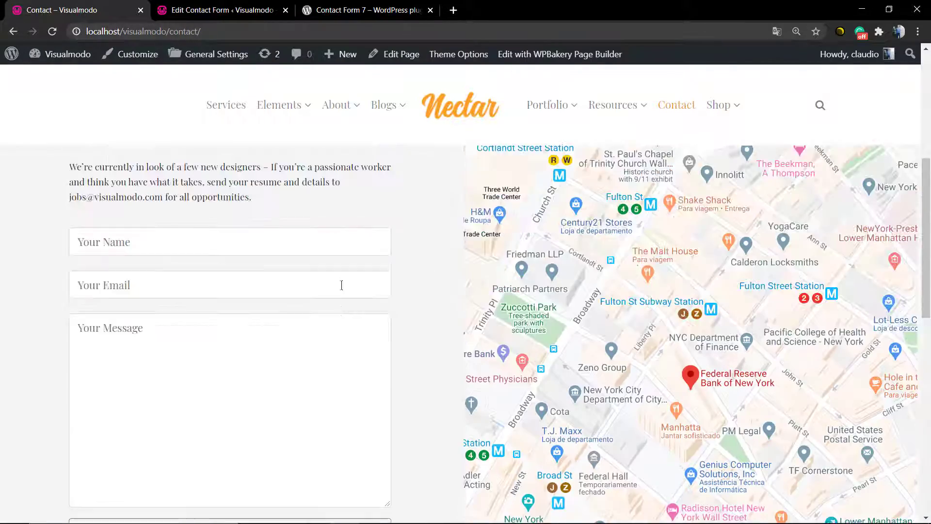
{"action": "scroll", "coordinate": [341, 285], "scroll_direction": "down", "scroll_amount": 2}
{"action": "scroll", "coordinate": [320, 301], "scroll_direction": "up", "scroll_amount": 4}
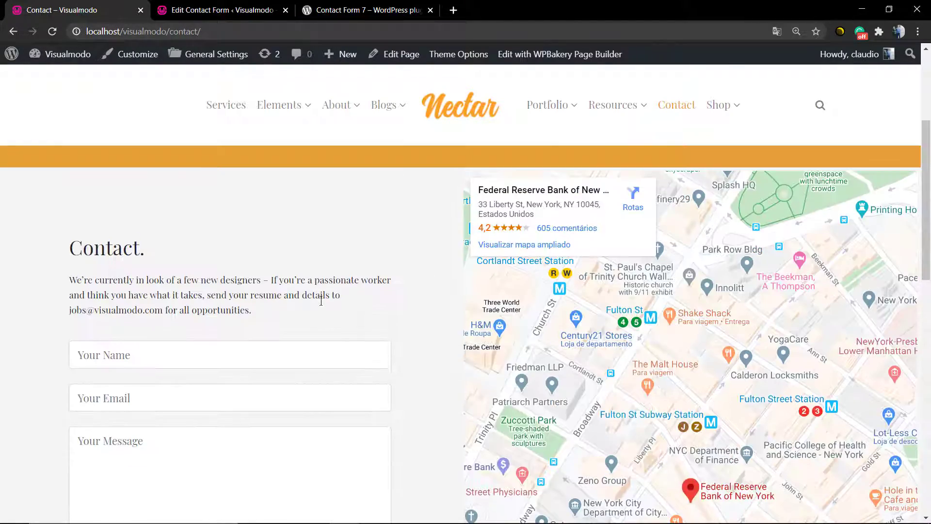
{"action": "scroll", "coordinate": [321, 301], "scroll_direction": "up", "scroll_amount": 4}
{"action": "scroll", "coordinate": [322, 304], "scroll_direction": "down", "scroll_amount": 6}
{"action": "scroll", "coordinate": [322, 305], "scroll_direction": "up", "scroll_amount": 1}
{"action": "scroll", "coordinate": [323, 306], "scroll_direction": "down", "scroll_amount": 1}
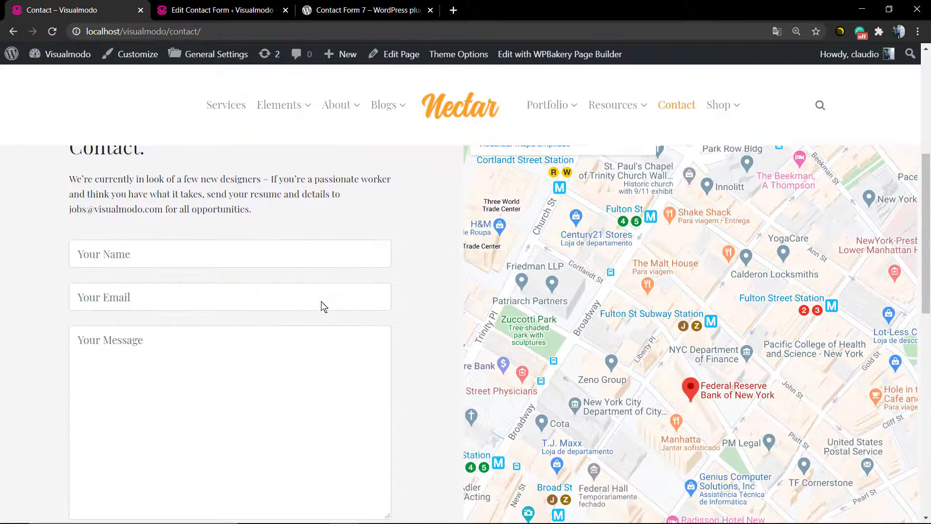
{"action": "scroll", "coordinate": [322, 304], "scroll_direction": "down", "scroll_amount": 2}
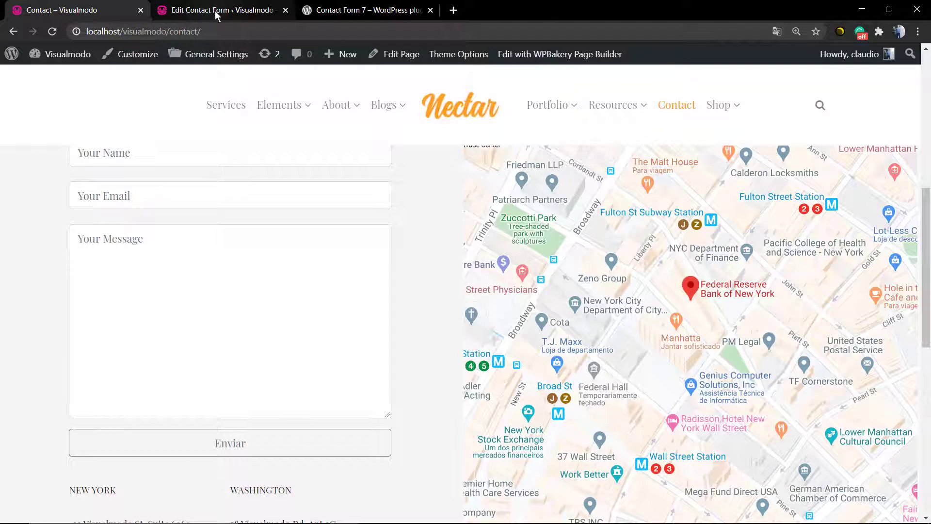
Step: Copy the Contact form 1 shortcode from the contact form editor
{"action": "left_click", "coordinate": [215, 10]}
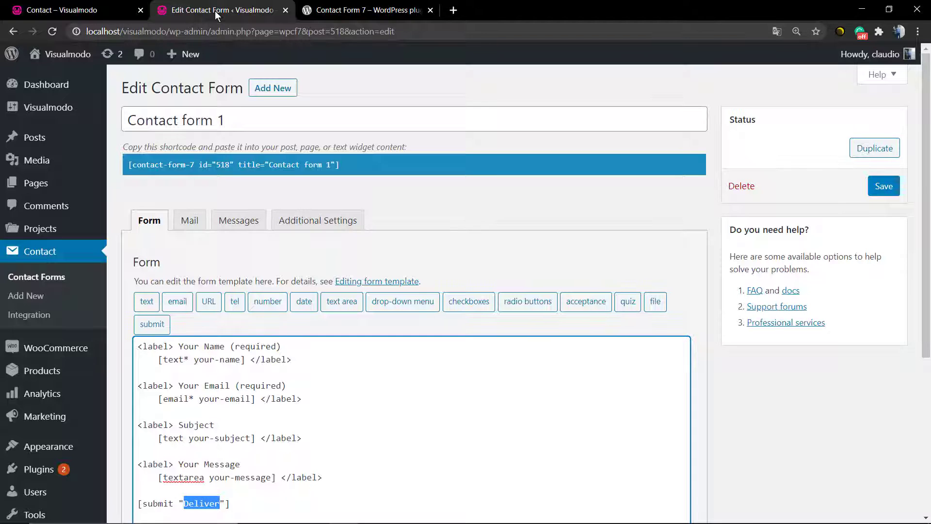
{"action": "scroll", "coordinate": [204, 218], "scroll_direction": "down", "scroll_amount": 2}
{"action": "scroll", "coordinate": [217, 226], "scroll_direction": "up", "scroll_amount": 2}
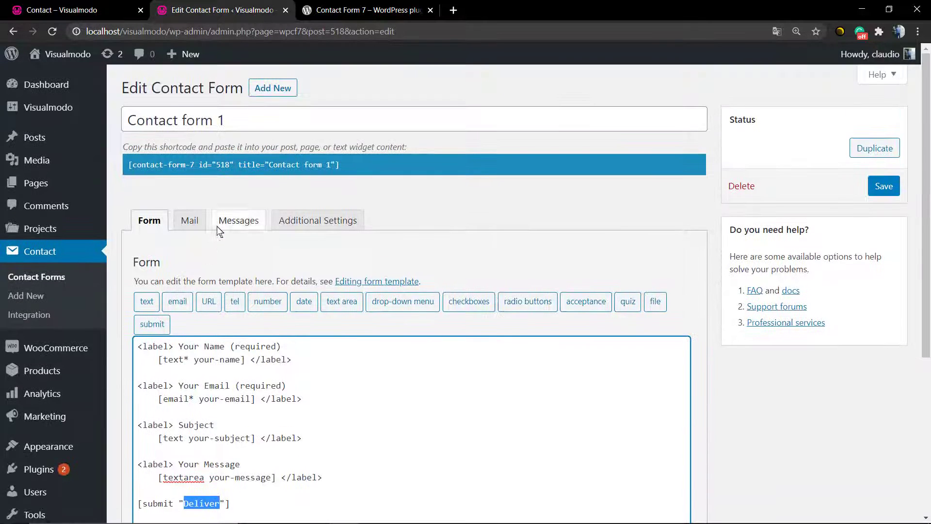
{"action": "left_click", "coordinate": [248, 163]}
{"action": "mouse_move", "coordinate": [36, 183]}
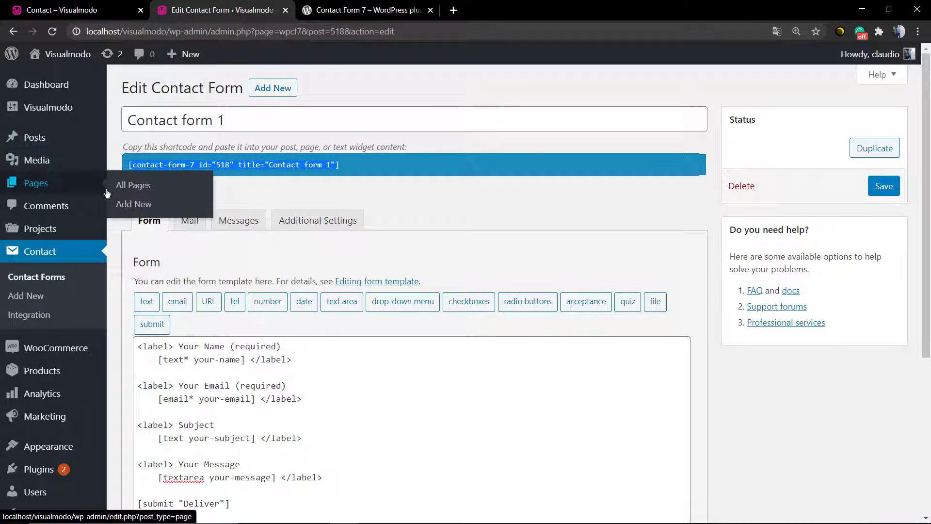
Step: Create a new page titled 'Contact Form' with the pasted shortcode, and preview it
{"action": "left_click", "coordinate": [132, 202]}
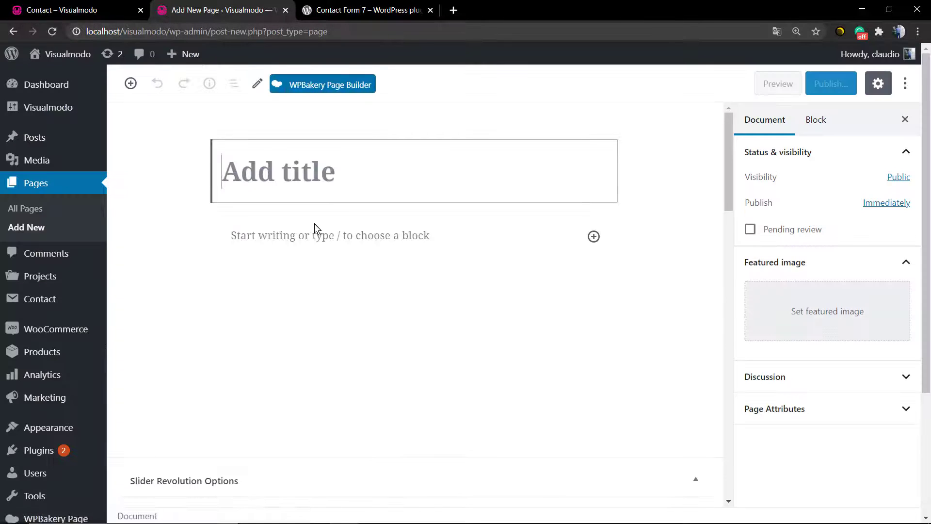
{"action": "left_click", "coordinate": [321, 236]}
{"action": "type", "text": "[contact-form-7 id=\"518\" title=\"Contact form 1\"]"}
{"action": "left_click", "coordinate": [303, 171]}
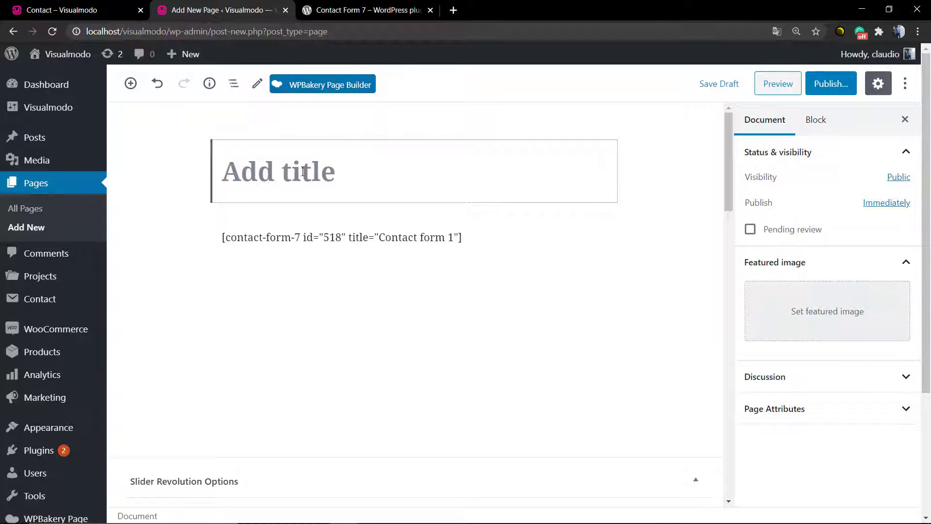
{"action": "type", "text": "Contact "}
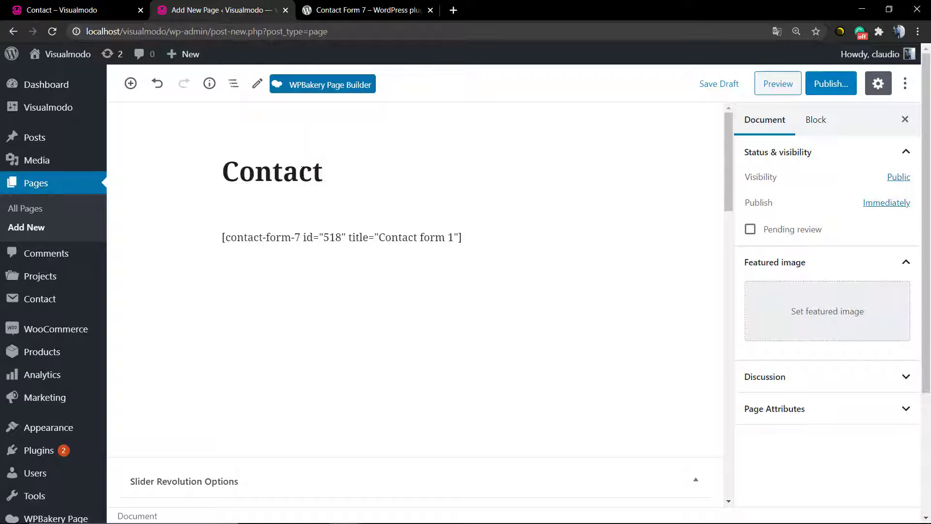
{"action": "type", "text": "Form"}
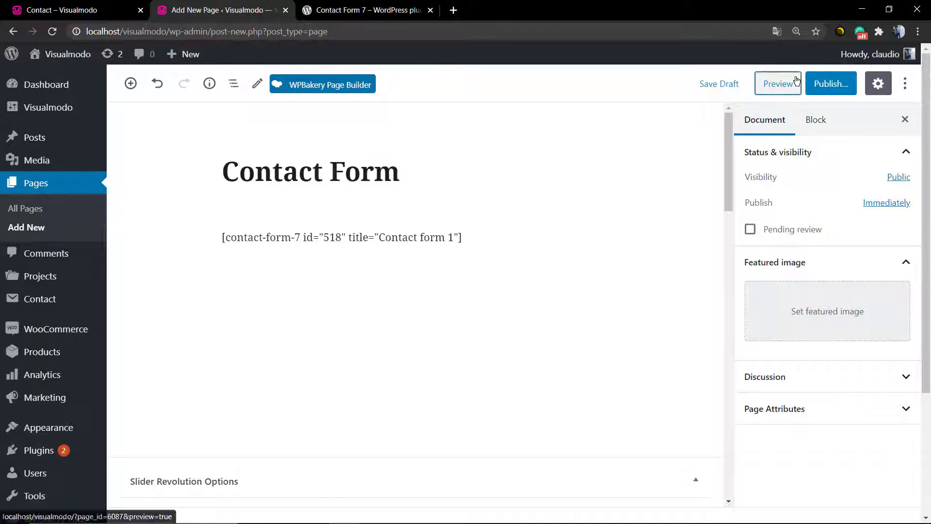
{"action": "left_click", "coordinate": [778, 85]}
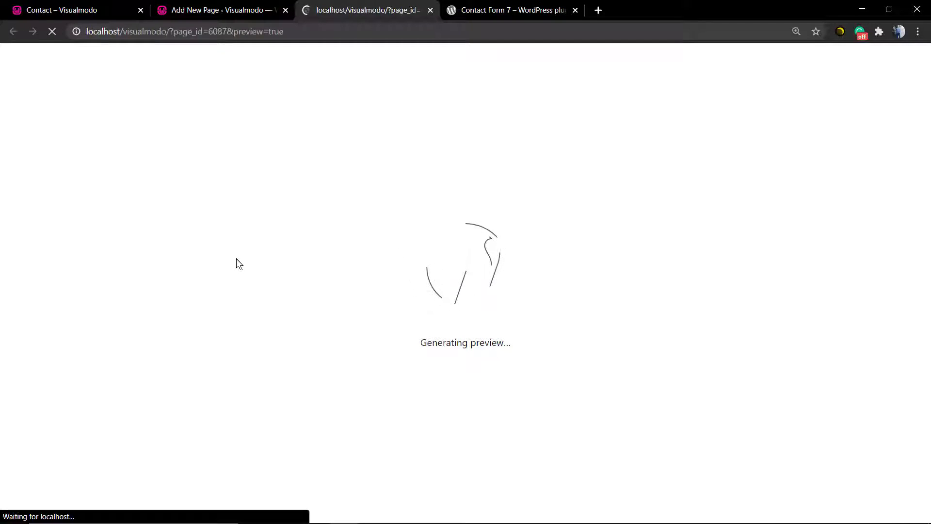
Step: Scroll the Contact Form preview to check the rendered form and its Deliver button
{"action": "scroll", "coordinate": [270, 254], "scroll_direction": "down", "scroll_amount": 5}
{"action": "scroll", "coordinate": [140, 266], "scroll_direction": "down", "scroll_amount": 2}
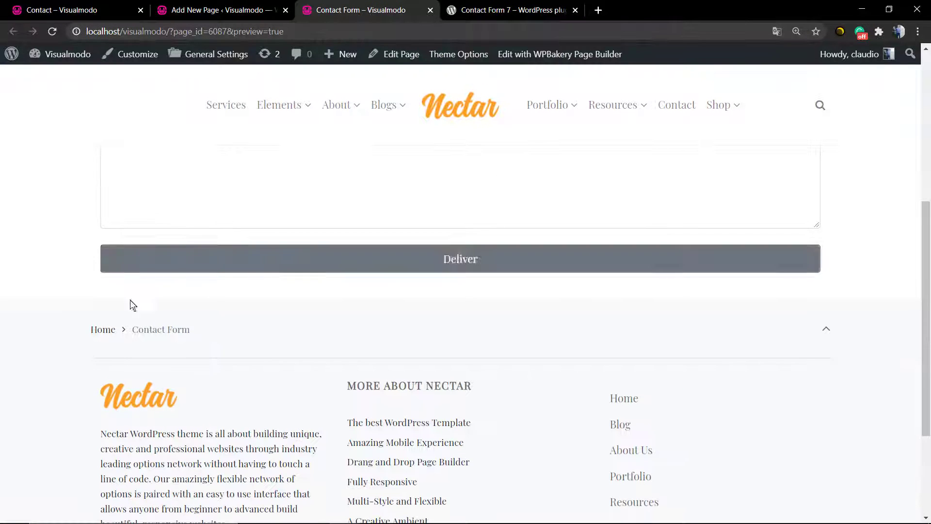
{"action": "scroll", "coordinate": [378, 278], "scroll_direction": "up", "scroll_amount": 6}
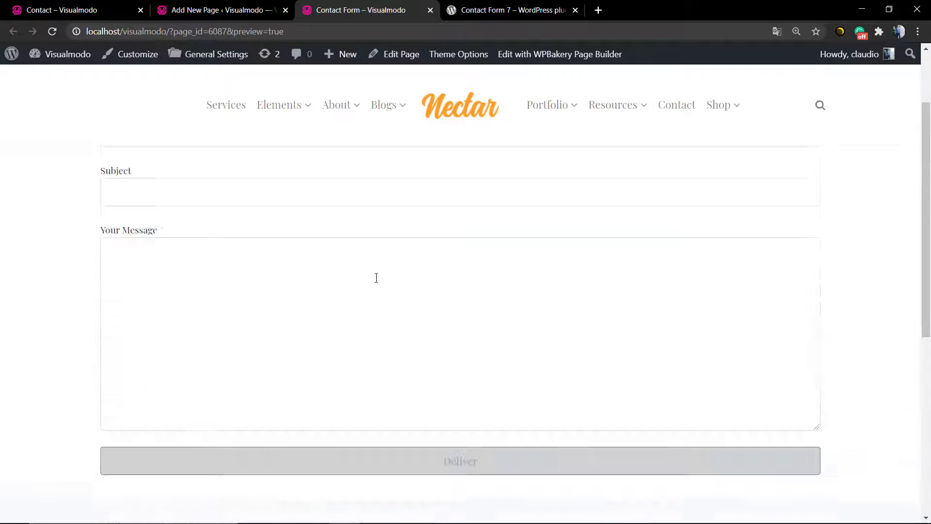
{"action": "scroll", "coordinate": [379, 281], "scroll_direction": "down", "scroll_amount": 3}
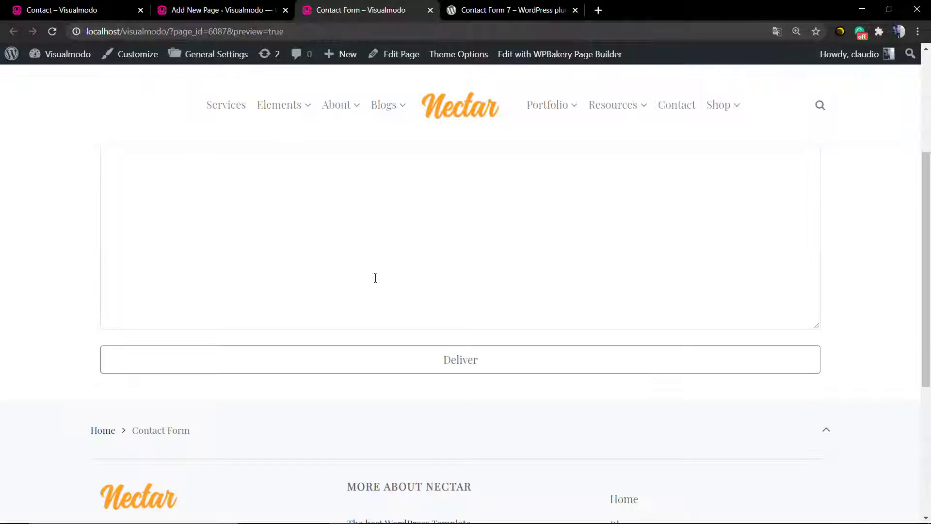
{"action": "scroll", "coordinate": [377, 284], "scroll_direction": "up", "scroll_amount": 4}
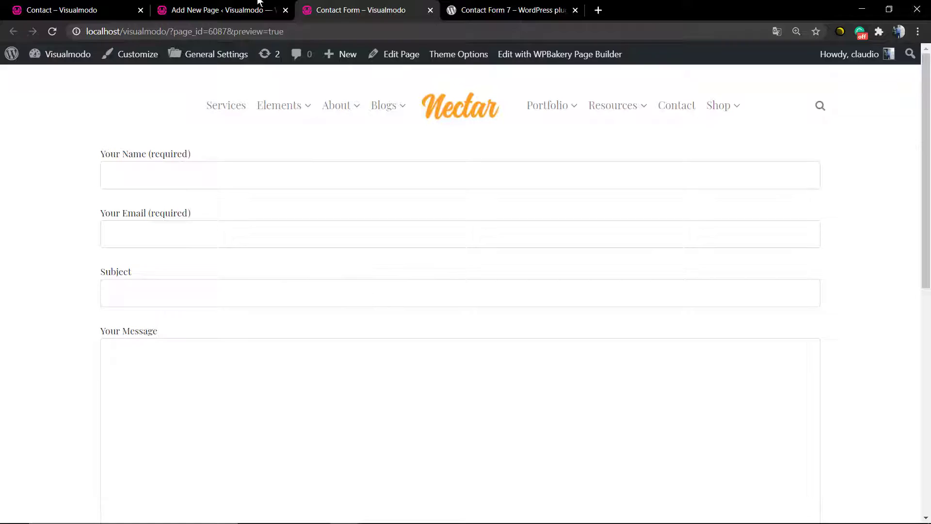
{"action": "scroll", "coordinate": [407, 293], "scroll_direction": "down", "scroll_amount": 4}
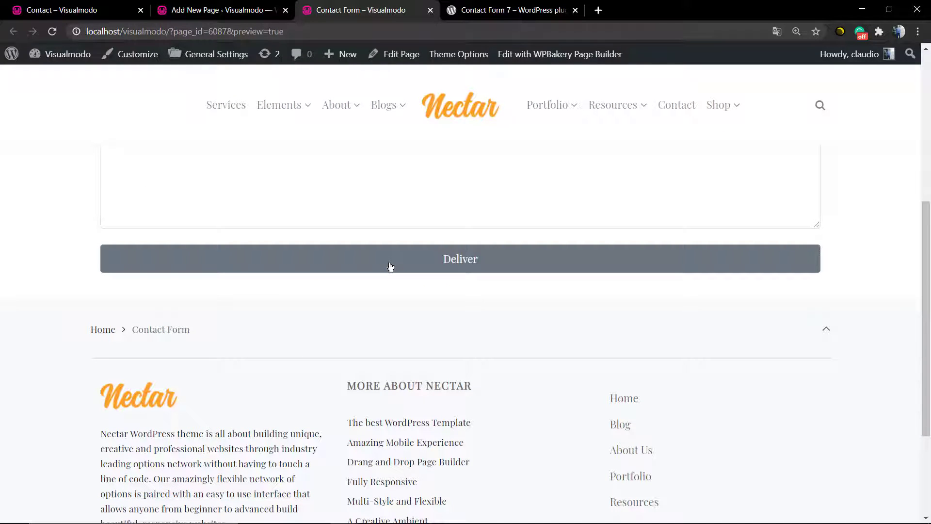
{"action": "scroll", "coordinate": [389, 267], "scroll_direction": "up", "scroll_amount": 4}
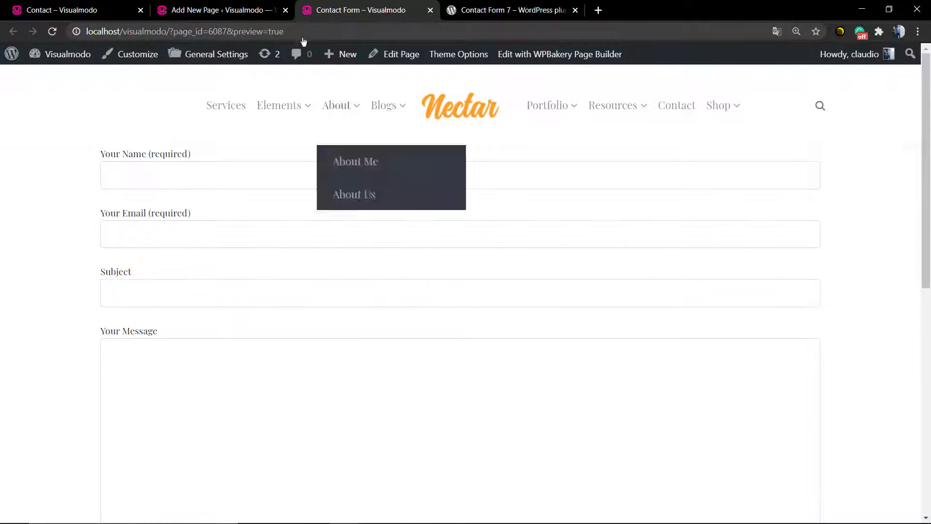
{"action": "left_click", "coordinate": [239, 9]}
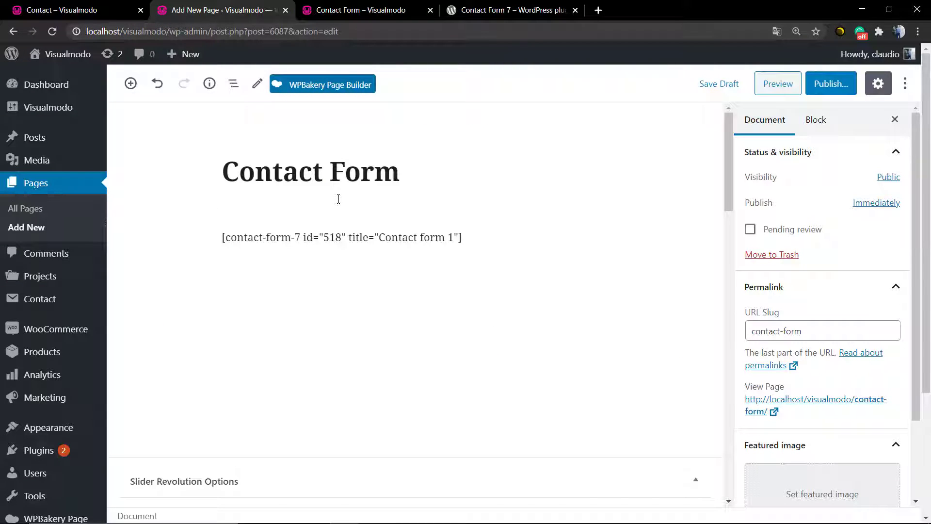
Step: Open the Contact Forms list in a new browser tab
{"action": "left_click", "coordinate": [81, 8]}
{"action": "left_click", "coordinate": [214, 10]}
{"action": "mouse_move", "coordinate": [40, 299]}
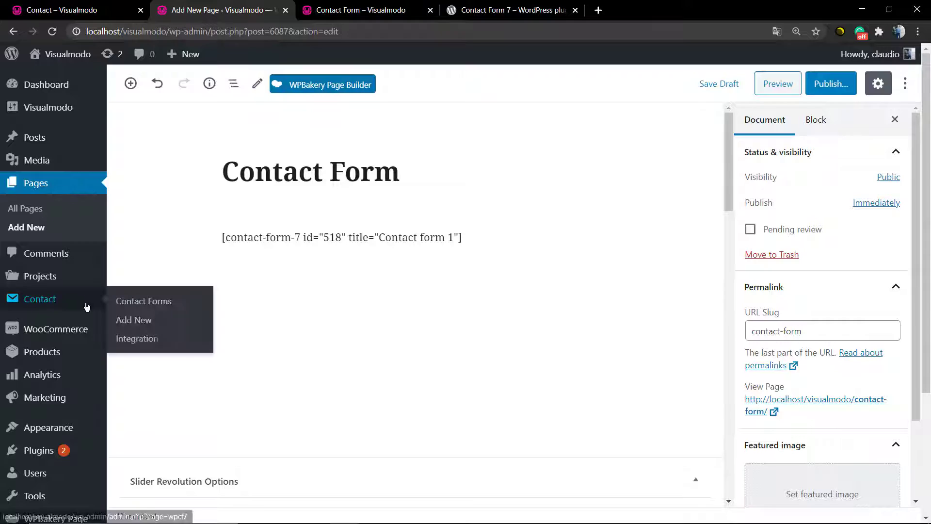
{"action": "right_click", "coordinate": [85, 307]}
{"action": "left_click", "coordinate": [97, 308]}
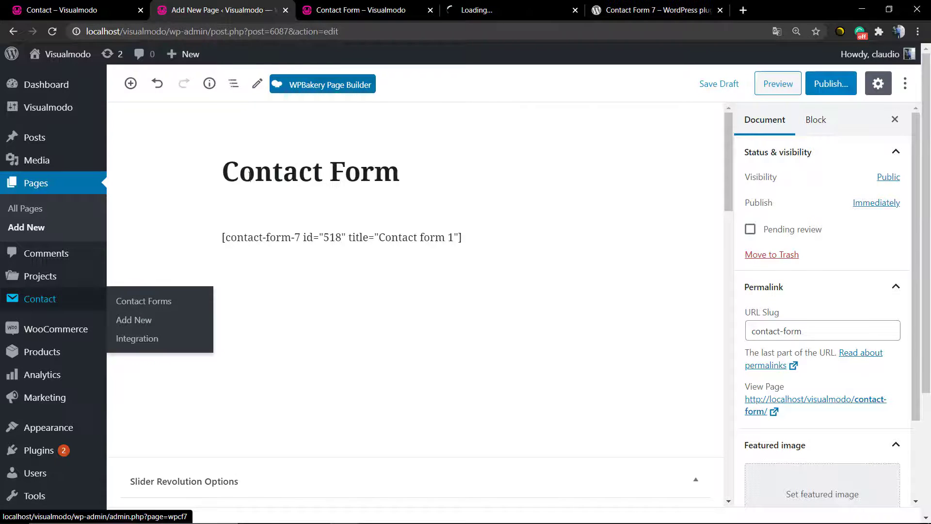
{"action": "left_click", "coordinate": [476, 12]}
Step: Change Contact form 1's submit label from Deliver to CONTACT FORM BUTTON and save
{"action": "left_click", "coordinate": [189, 410]}
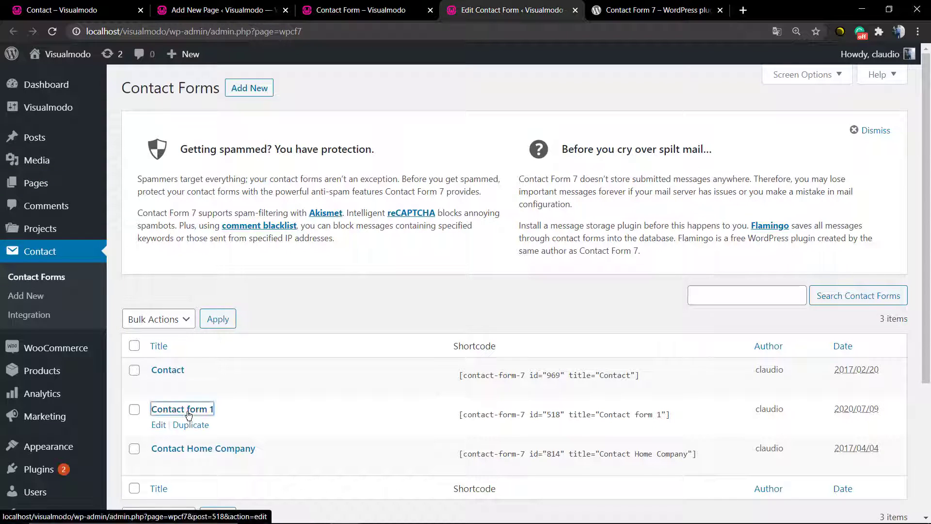
{"action": "scroll", "coordinate": [214, 388], "scroll_direction": "down", "scroll_amount": 2}
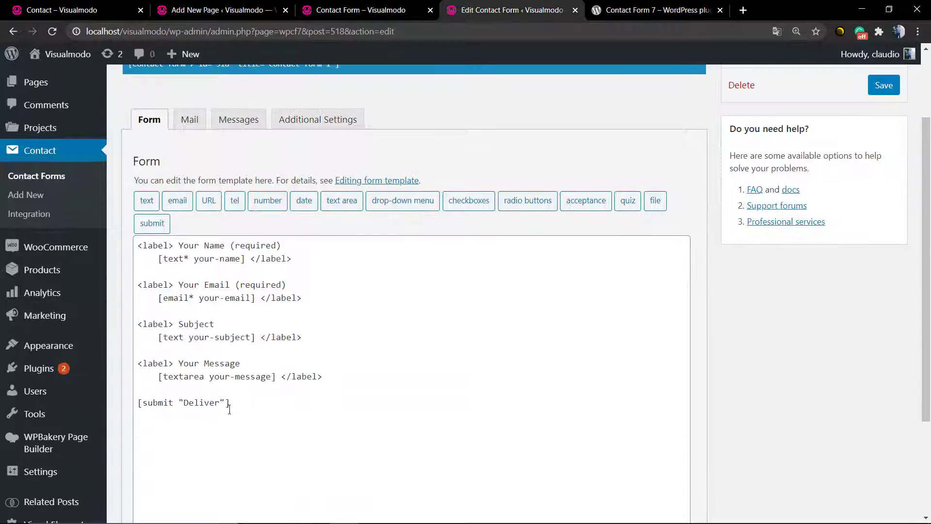
{"action": "double_click", "coordinate": [202, 402]}
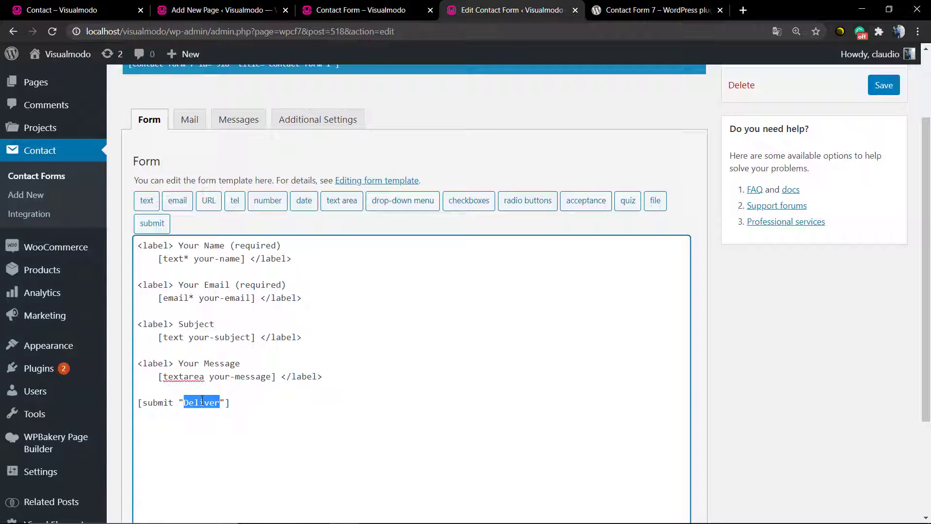
{"action": "type", "text": "CONTACT FO"}
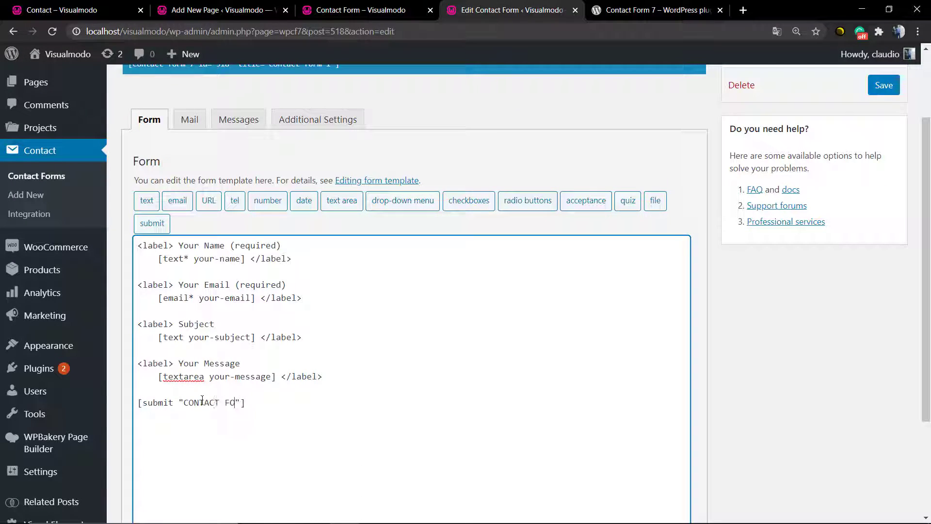
{"action": "type", "text": "RM BUTTON"}
{"action": "scroll", "coordinate": [677, 270], "scroll_direction": "down", "scroll_amount": 2}
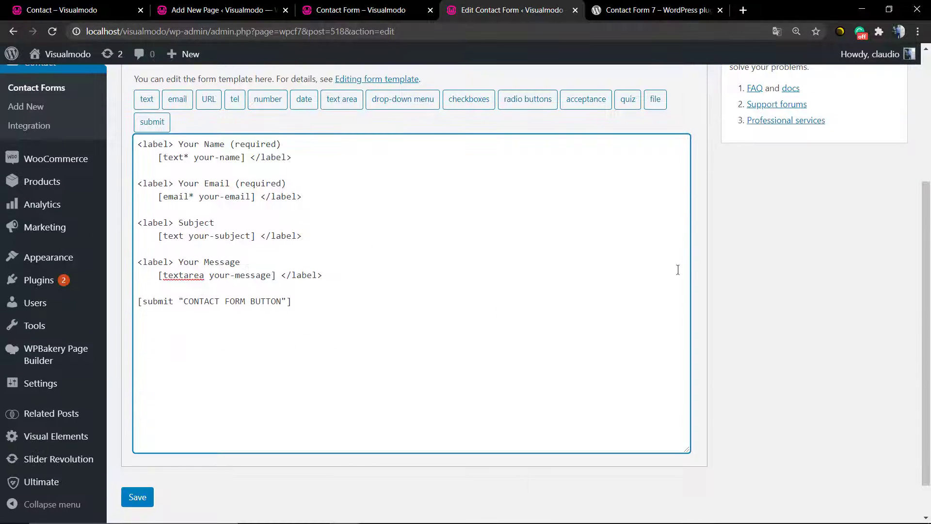
{"action": "scroll", "coordinate": [614, 254], "scroll_direction": "down", "scroll_amount": 1}
{"action": "left_click", "coordinate": [137, 452]}
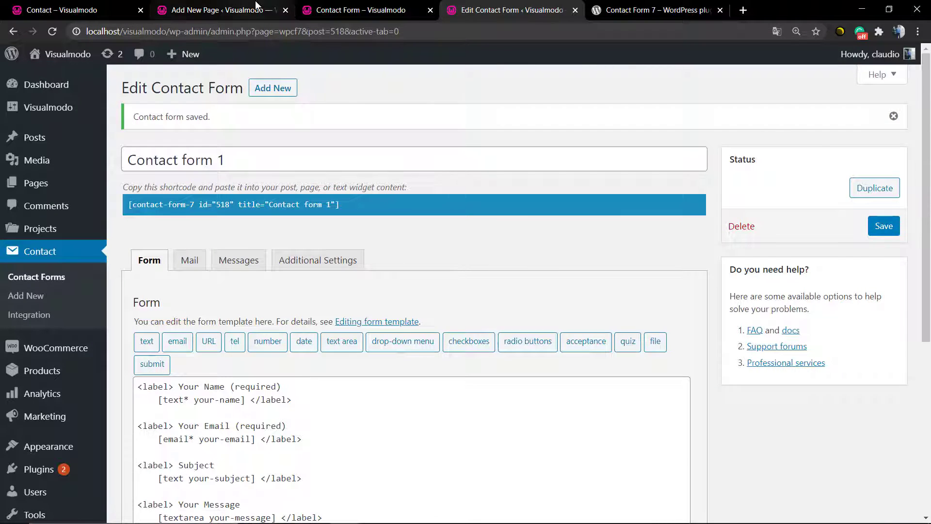
Step: Reload the page preview to confirm the new CONTACT FORM BUTTON label
{"action": "left_click", "coordinate": [257, 8]}
{"action": "left_click", "coordinate": [359, 5]}
{"action": "key", "text": "F5"}
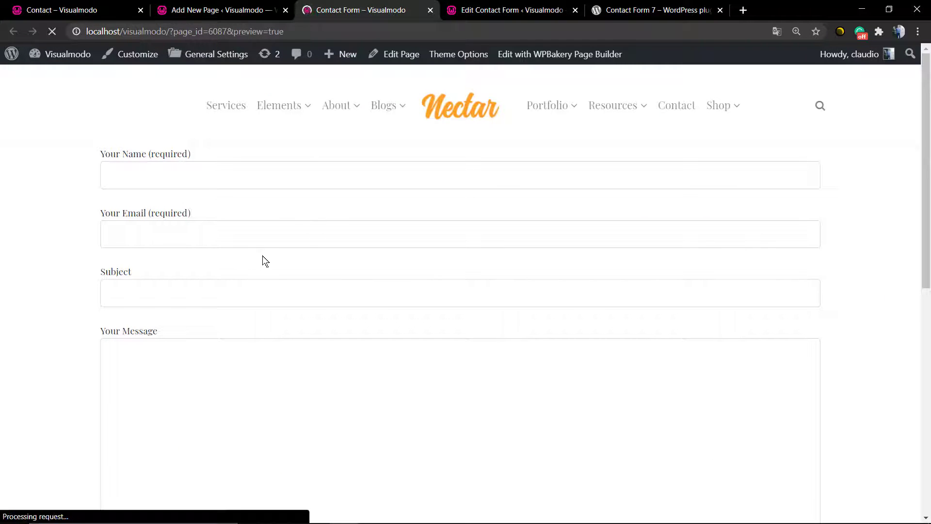
{"action": "scroll", "coordinate": [275, 238], "scroll_direction": "down", "scroll_amount": 4}
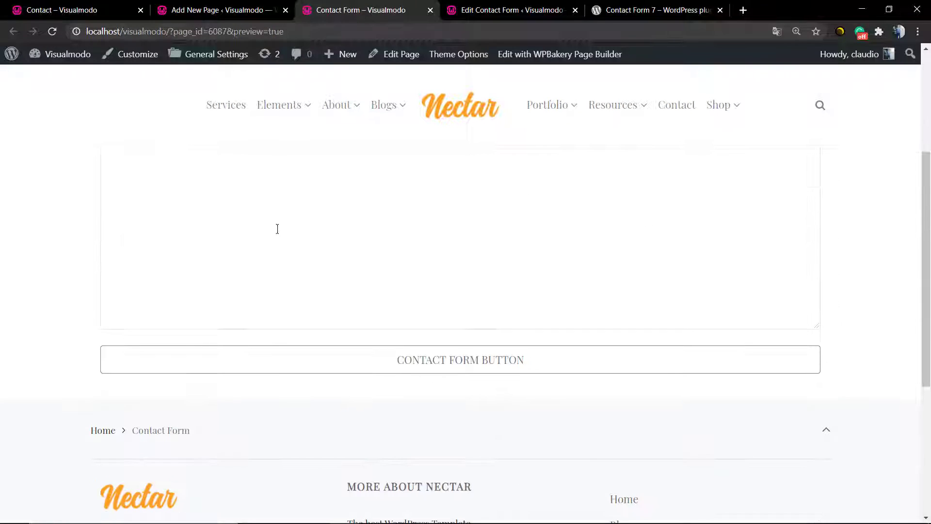
{"action": "scroll", "coordinate": [332, 243], "scroll_direction": "up", "scroll_amount": 5}
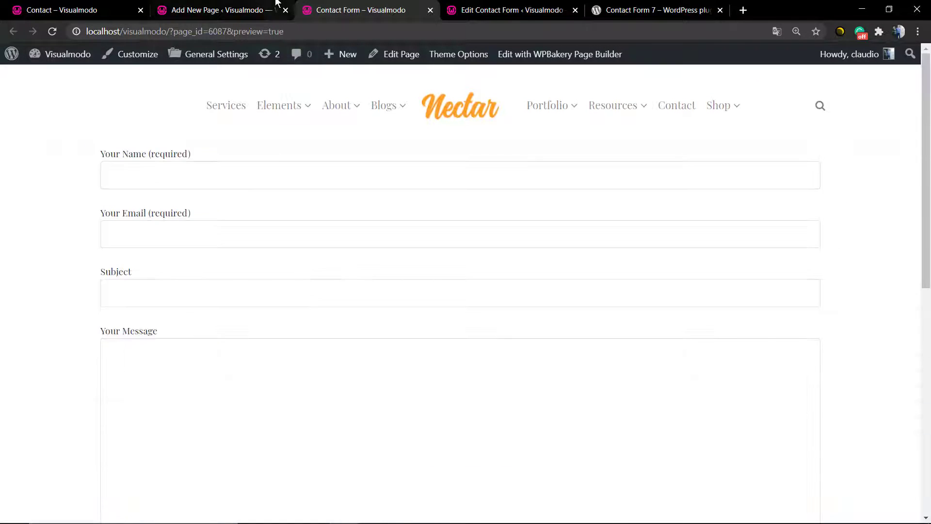
{"action": "left_click", "coordinate": [223, 9]}
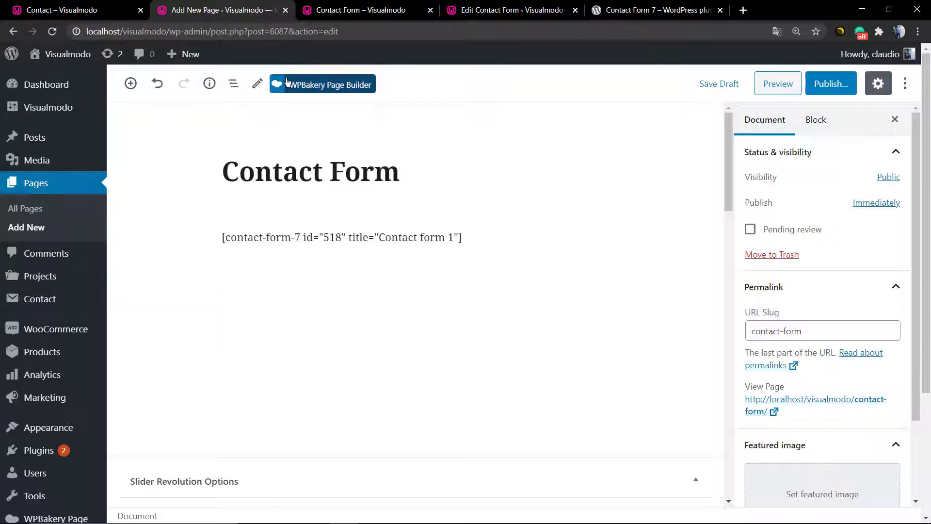
Step: In the Backend Editor, split the row into 1/3+1/3+1/3 columns, center the form shortcode, and preview
{"action": "left_click", "coordinate": [301, 85]}
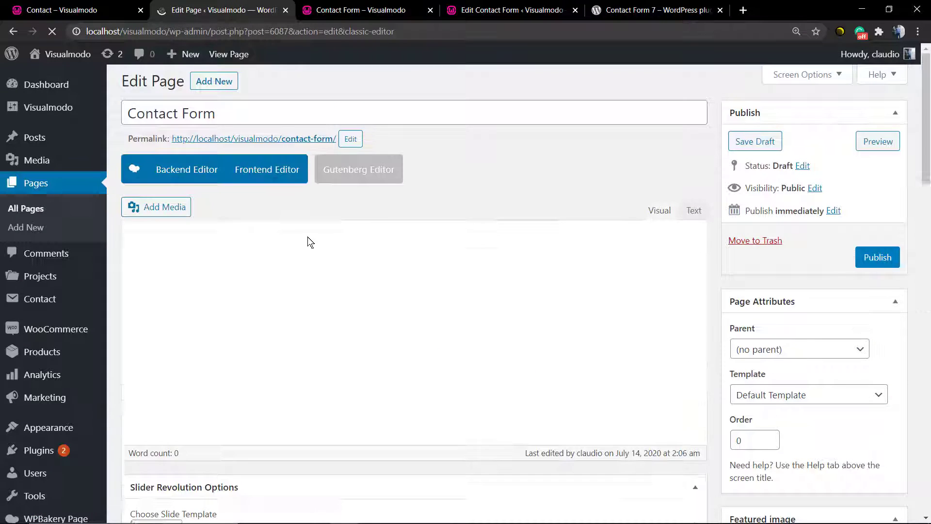
{"action": "left_click", "coordinate": [188, 168]}
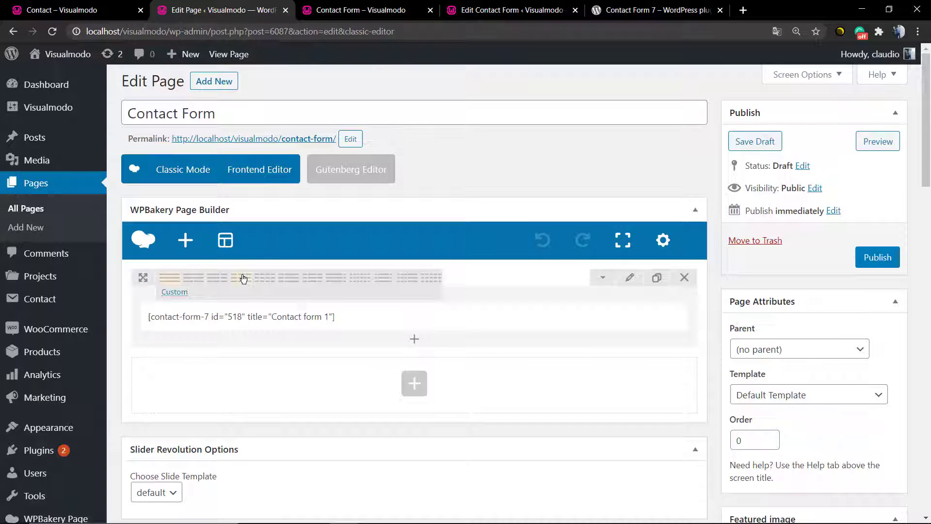
{"action": "left_click", "coordinate": [245, 277]}
{"action": "left_click_drag", "start_coordinate": [165, 324], "coordinate": [356, 324]}
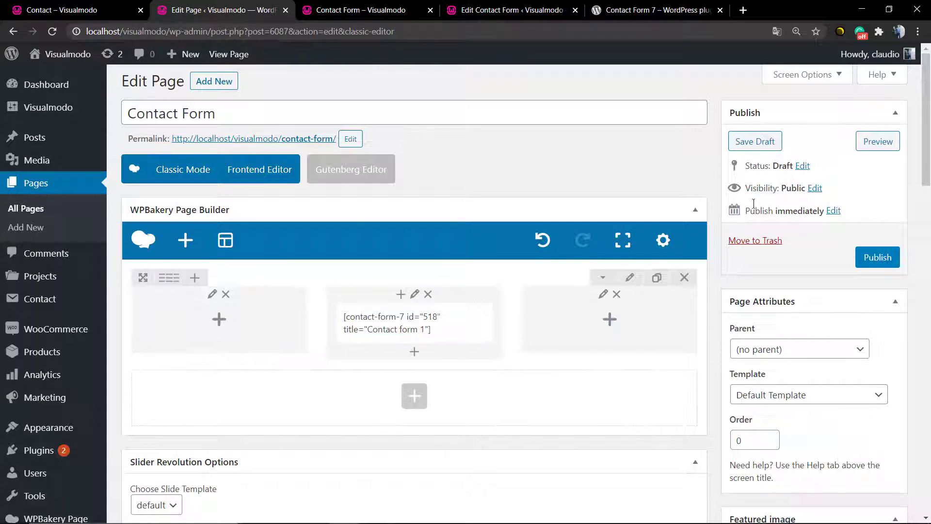
{"action": "left_click", "coordinate": [862, 147]}
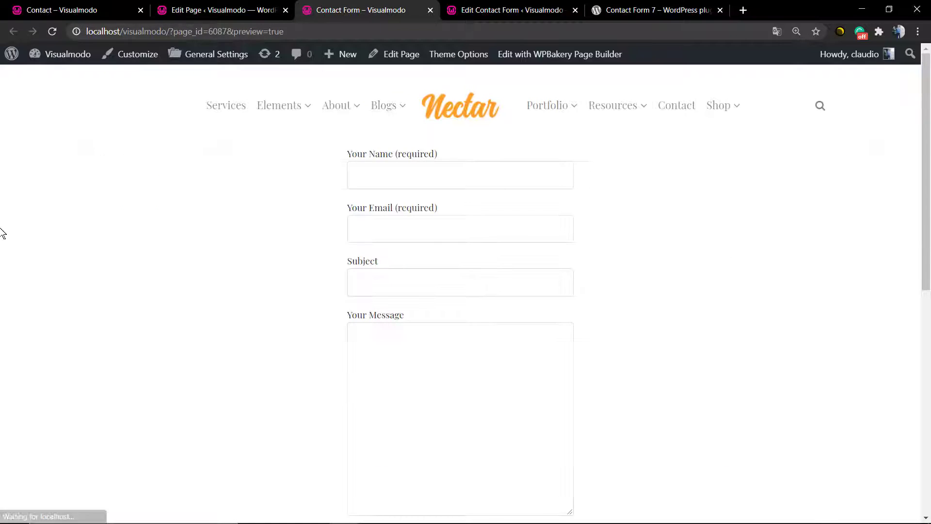
Step: Scroll the preview down to CONTACT FORM BUTTON and shorten the Your Message box
{"action": "scroll", "coordinate": [2, 233], "scroll_direction": "down", "scroll_amount": 2}
{"action": "scroll", "coordinate": [3, 233], "scroll_direction": "up", "scroll_amount": 2}
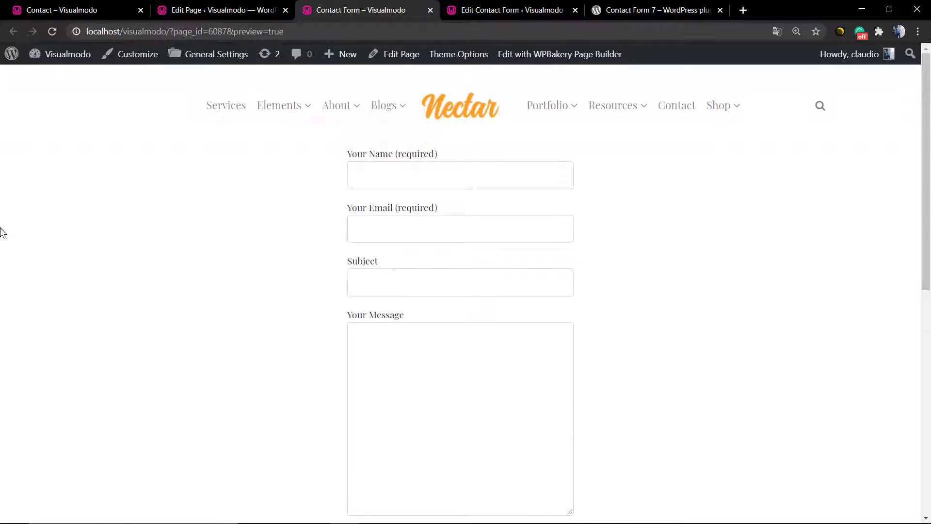
{"action": "scroll", "coordinate": [3, 233], "scroll_direction": "down", "scroll_amount": 2}
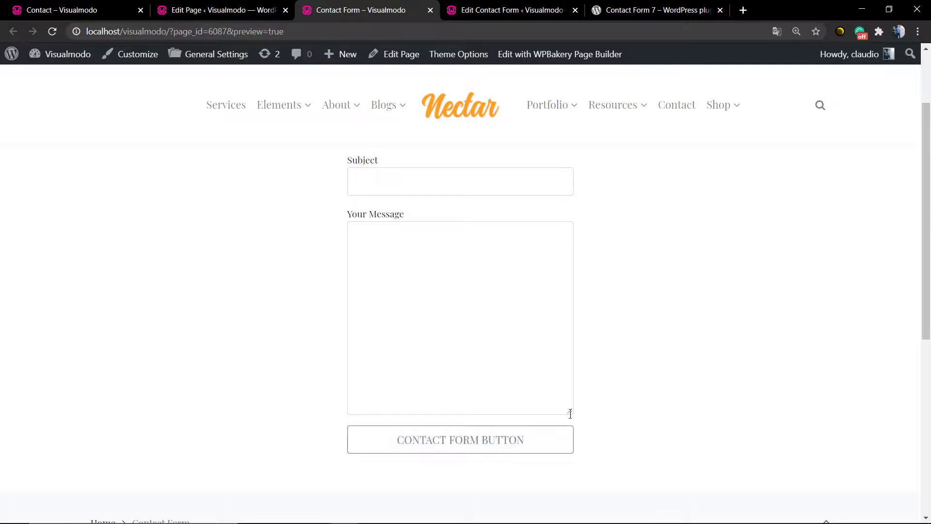
{"action": "left_click_drag", "start_coordinate": [568, 404], "coordinate": [561, 330]}
{"action": "scroll", "coordinate": [560, 329], "scroll_direction": "up", "scroll_amount": 2}
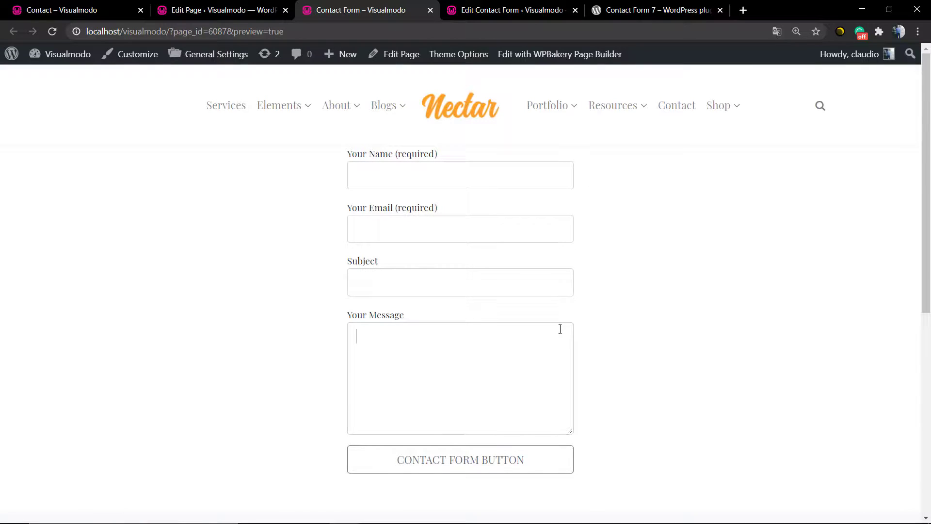